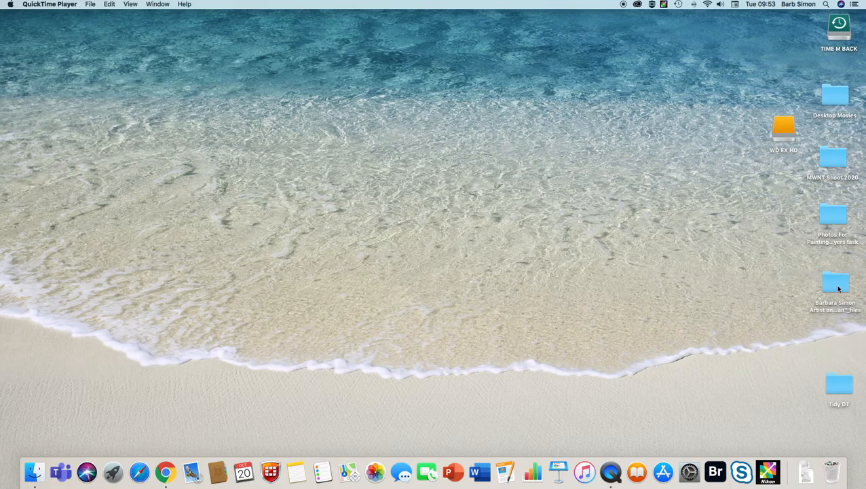
- Preview the portrait, flowers, Land Rover and dog-walking images in the desktop folder "Photos For Painting with layers task", then close the folder window
double_click(828, 212)
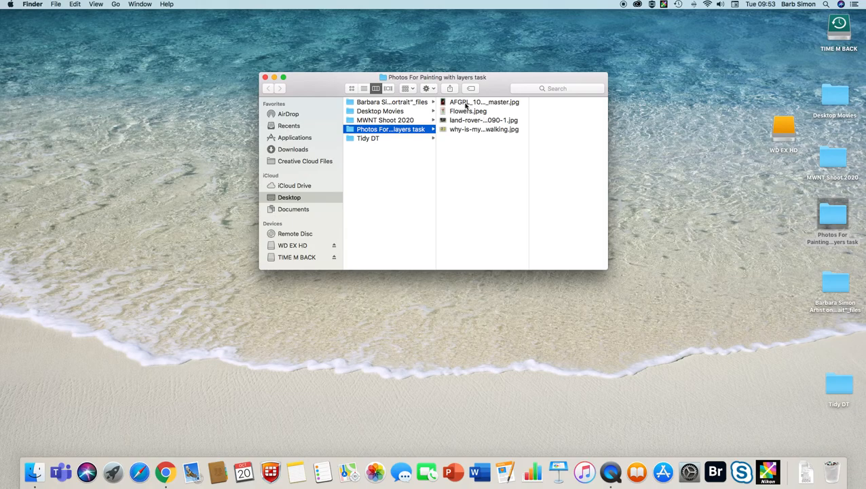
left_click(466, 103)
left_click(462, 112)
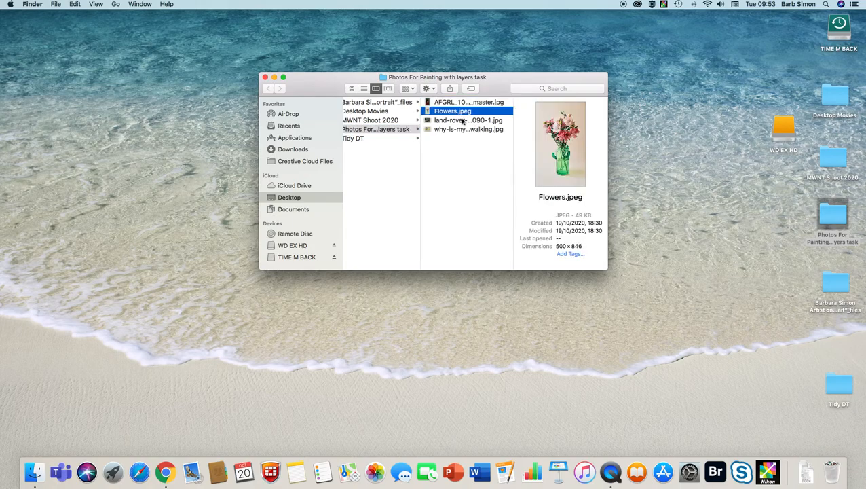
left_click(463, 122)
left_click(462, 130)
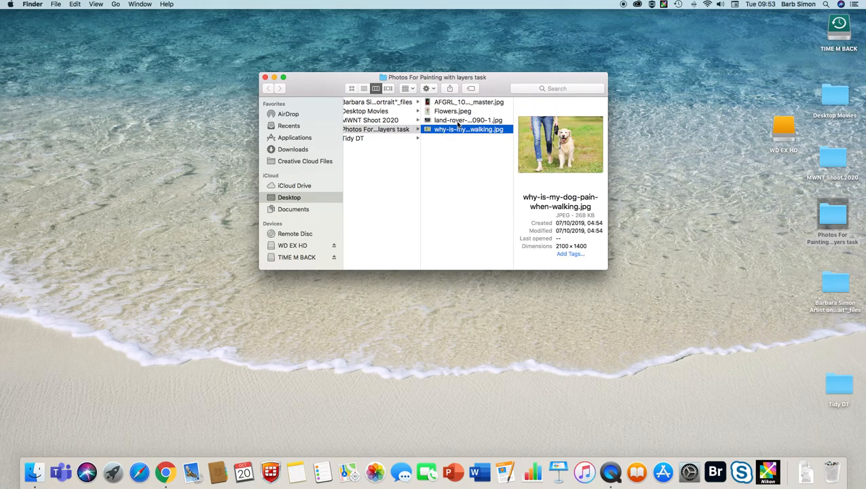
left_click(457, 122)
left_click(451, 111)
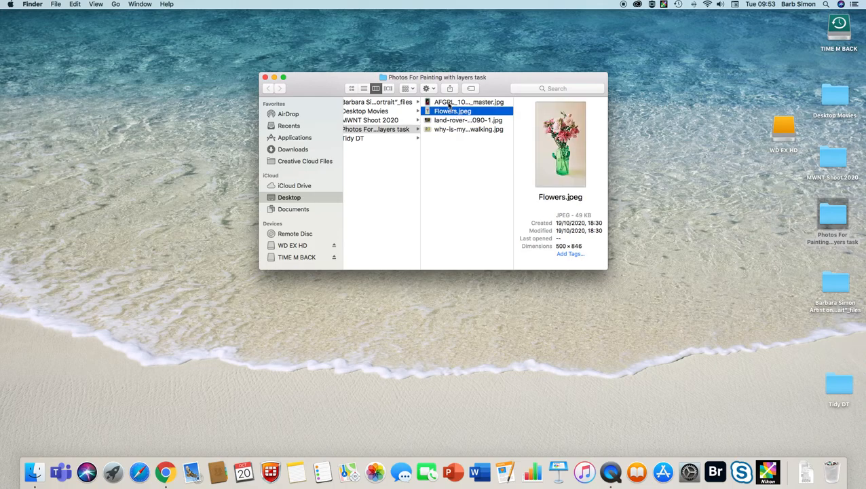
left_click(449, 103)
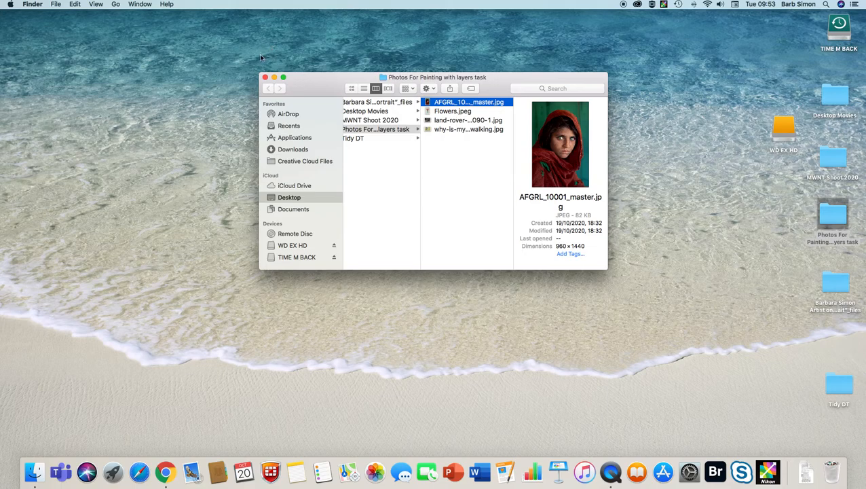
left_click(265, 78)
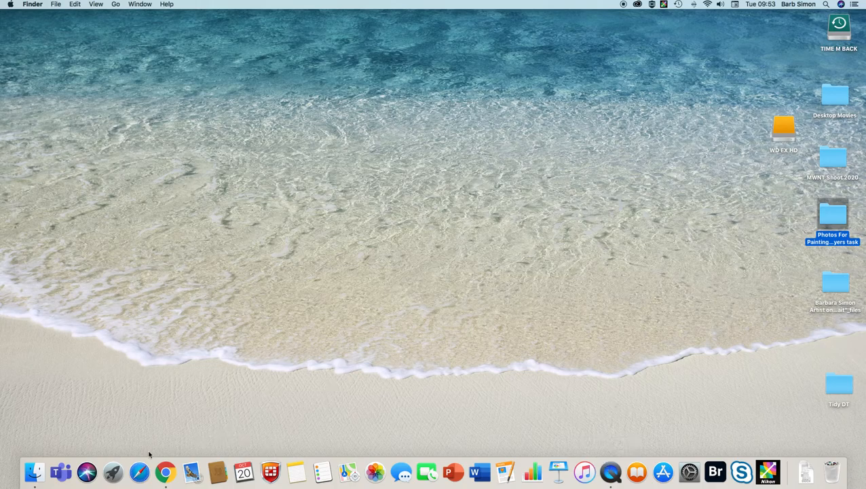
- Switch to Photopea in Chrome and open Flowers.jpeg from the desktop folder "Photos For Painting with layers task"
left_click(166, 471)
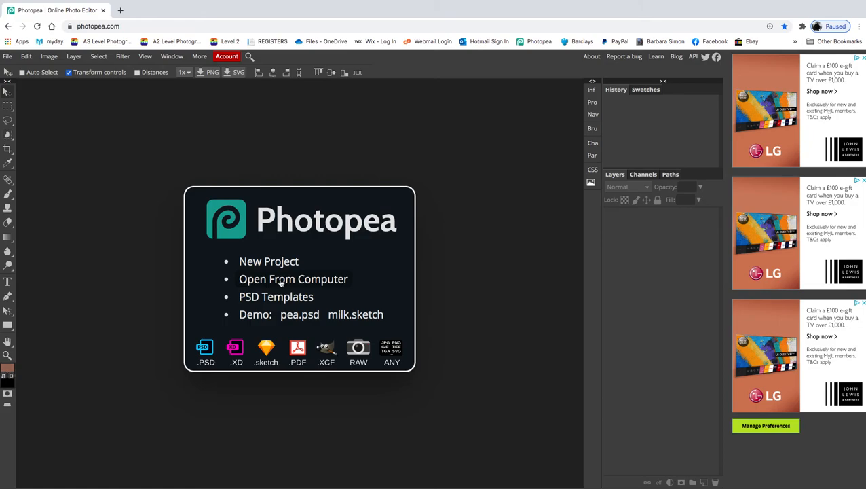
left_click(280, 283)
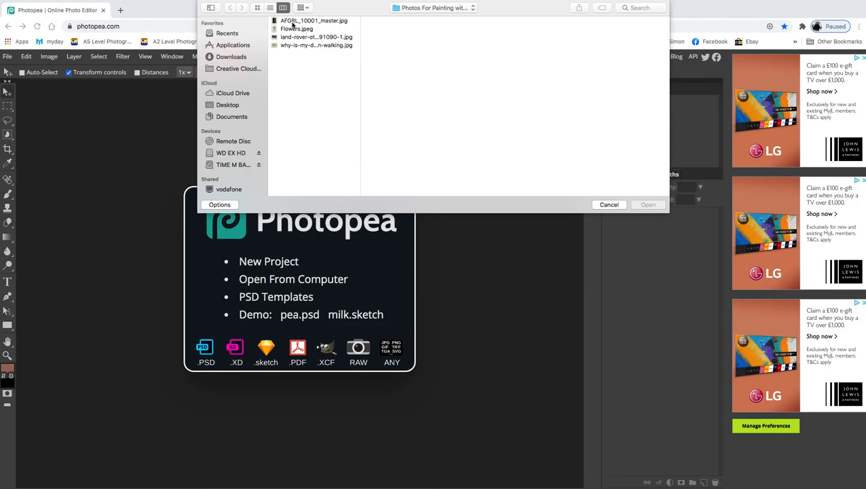
left_click(231, 106)
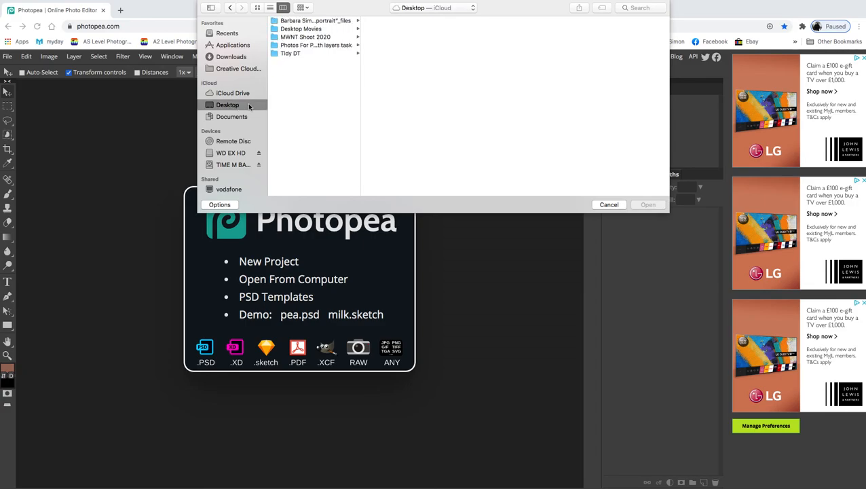
left_click(314, 46)
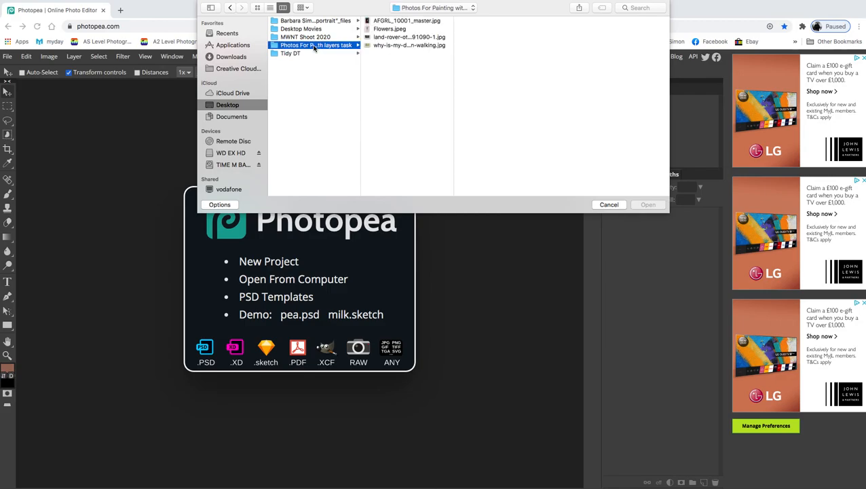
left_click(391, 22)
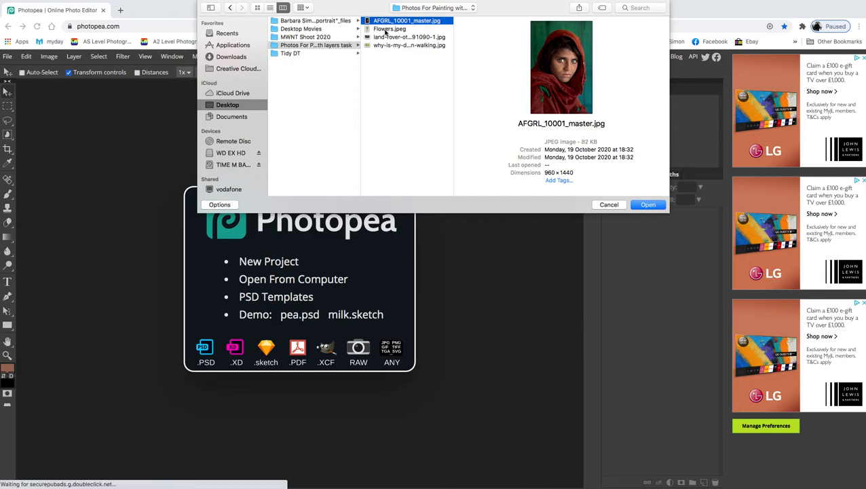
left_click(387, 29)
left_click(388, 38)
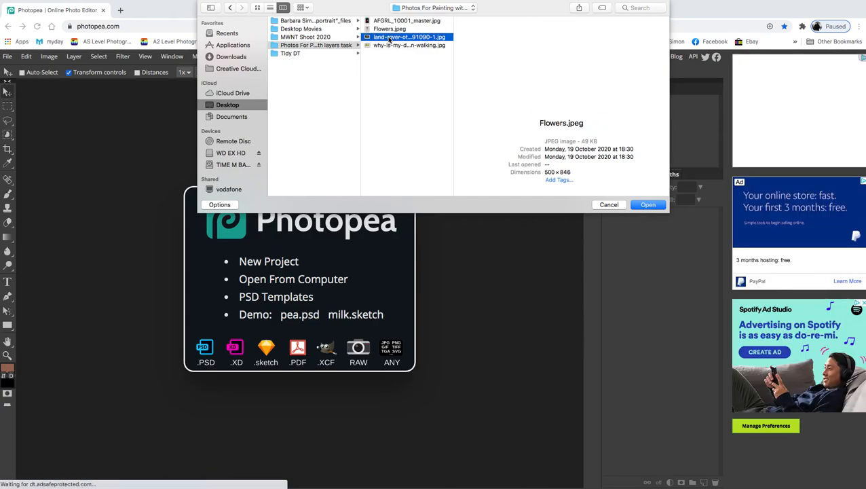
left_click(391, 46)
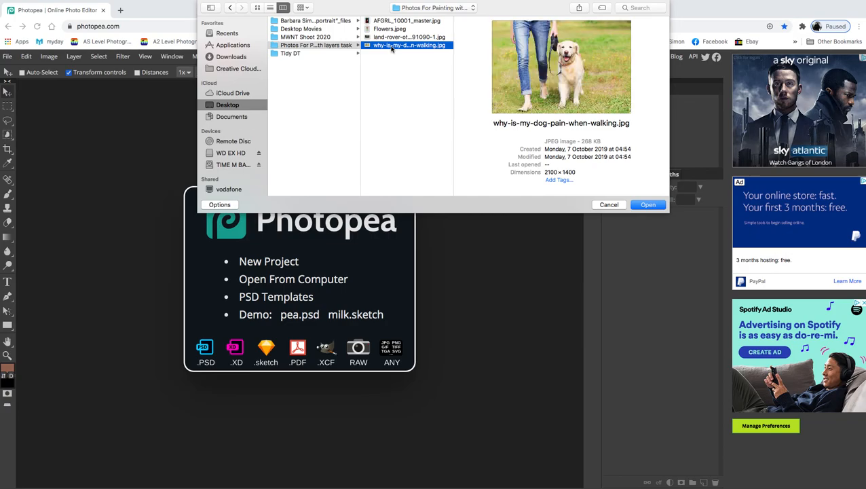
left_click(389, 29)
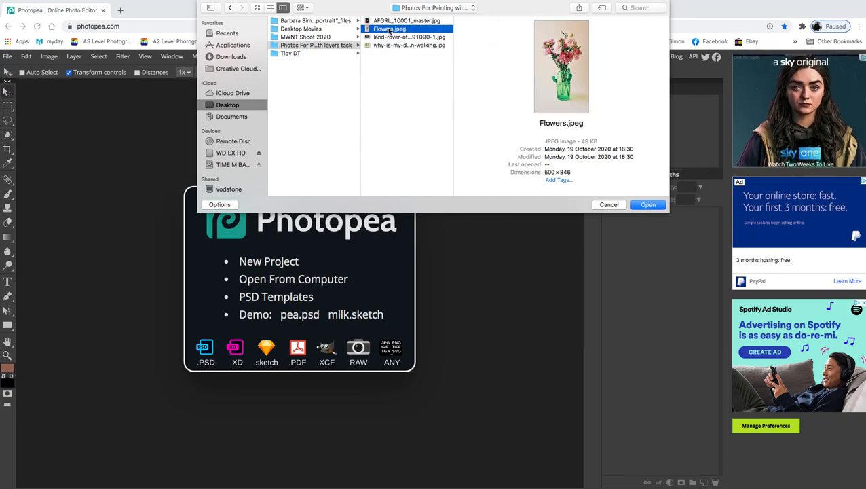
left_click(640, 207)
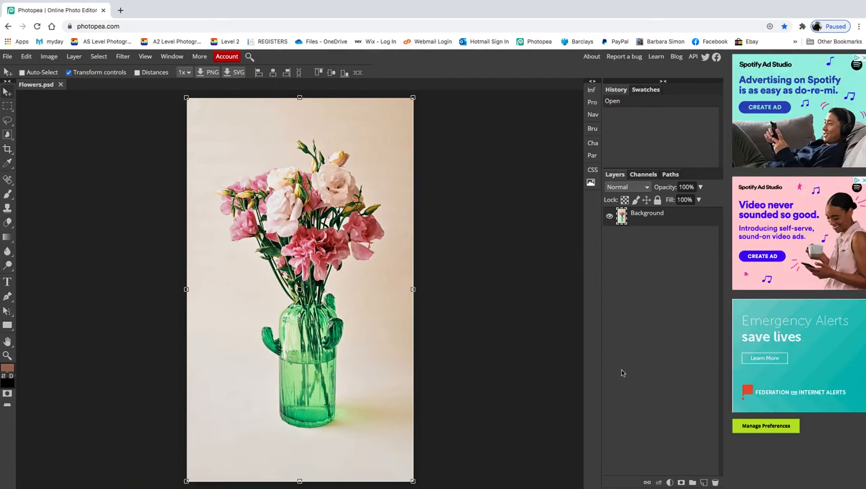
- Add an empty layer above the Background, check it with the photo briefly hidden, and leave Layer 1 active with both layers visible
left_click(704, 482)
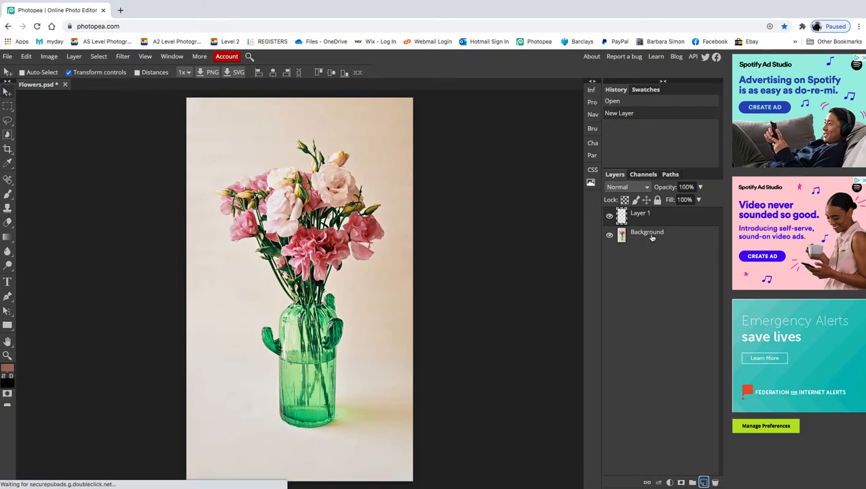
left_click(611, 236)
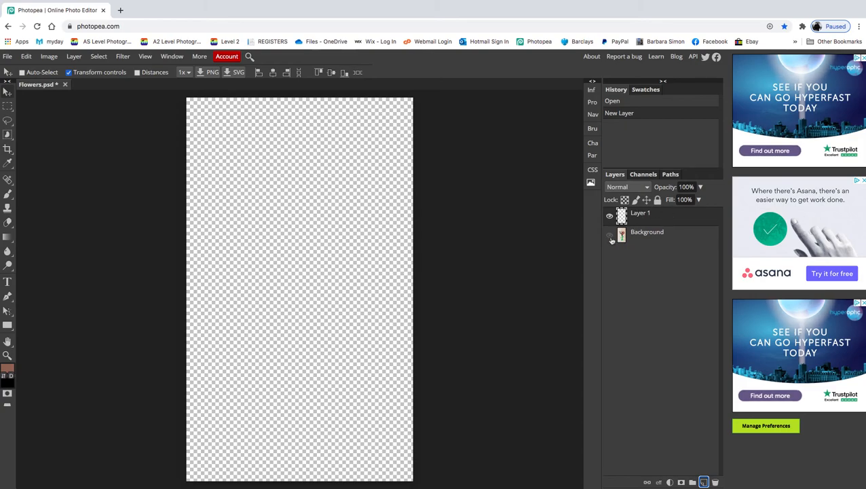
left_click(645, 240)
left_click(611, 236)
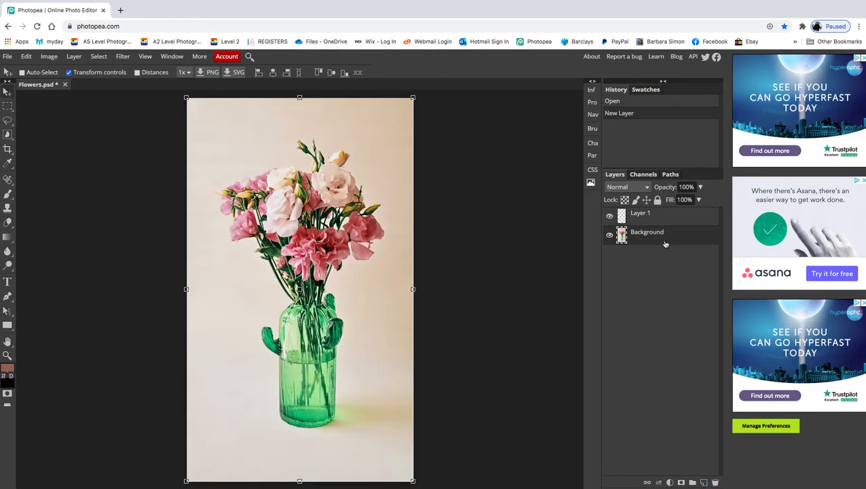
left_click(657, 219)
left_click(655, 237)
left_click(657, 222)
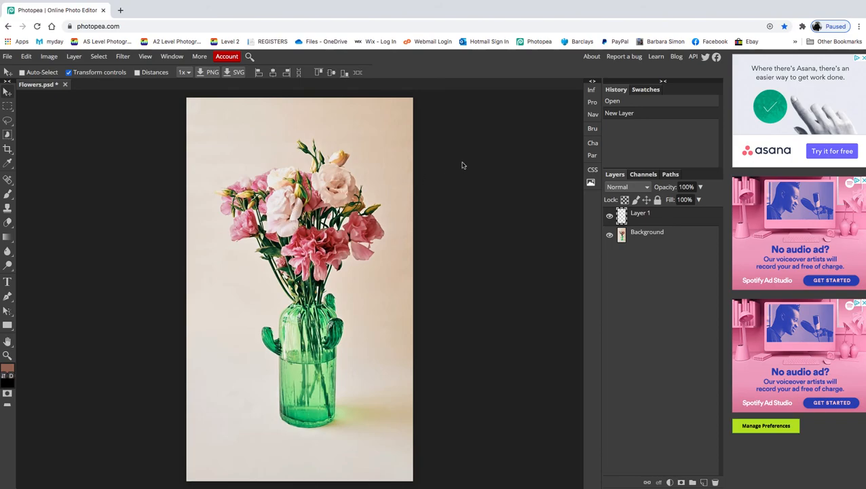
- Show the Navigator and use it to zoom in on the pink blooms and stems above the vase
left_click(593, 115)
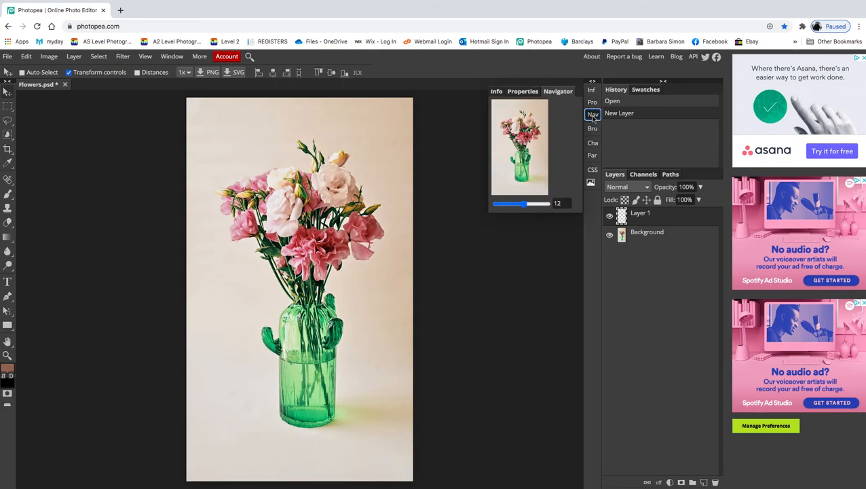
left_click(594, 116)
left_click(594, 115)
left_click(594, 115)
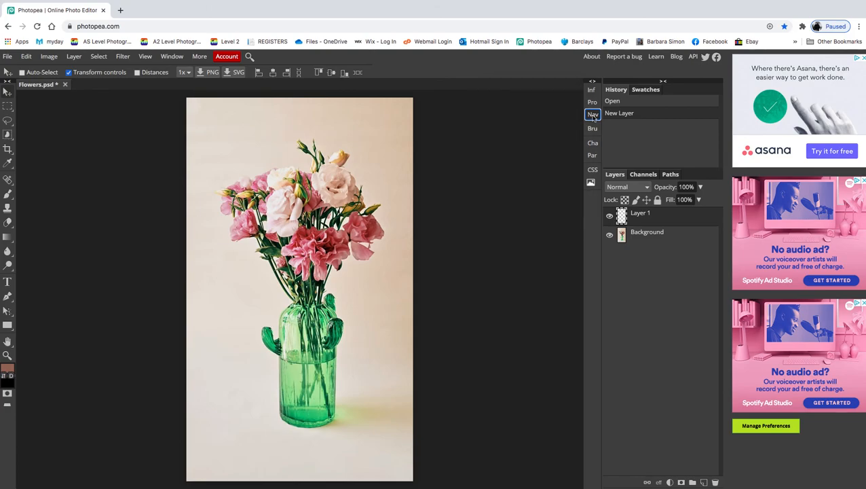
left_click(147, 58)
mouse_move(168, 59)
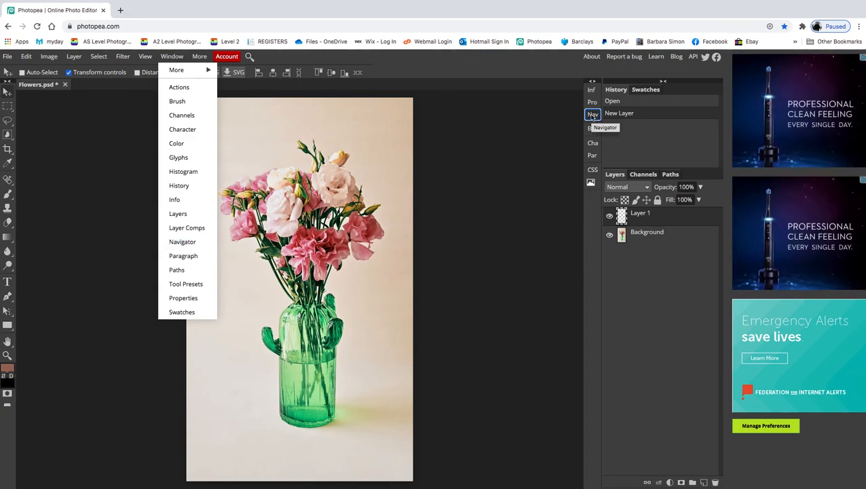
left_click(171, 56)
left_click(172, 57)
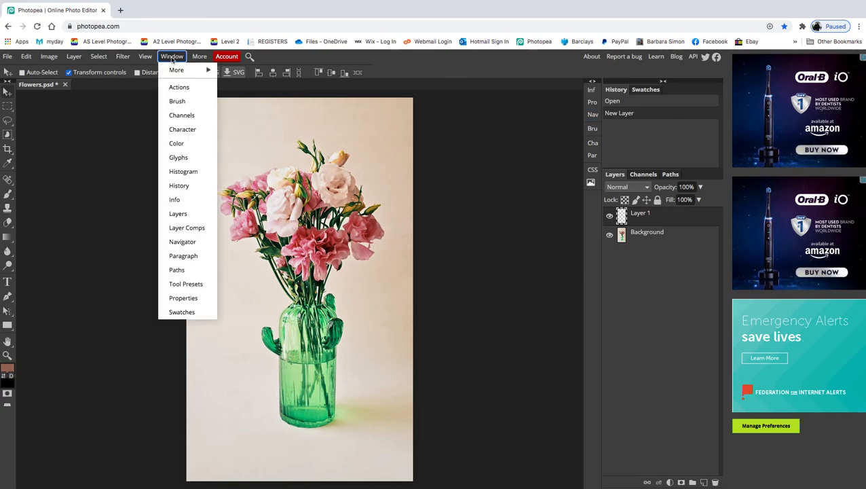
left_click(181, 242)
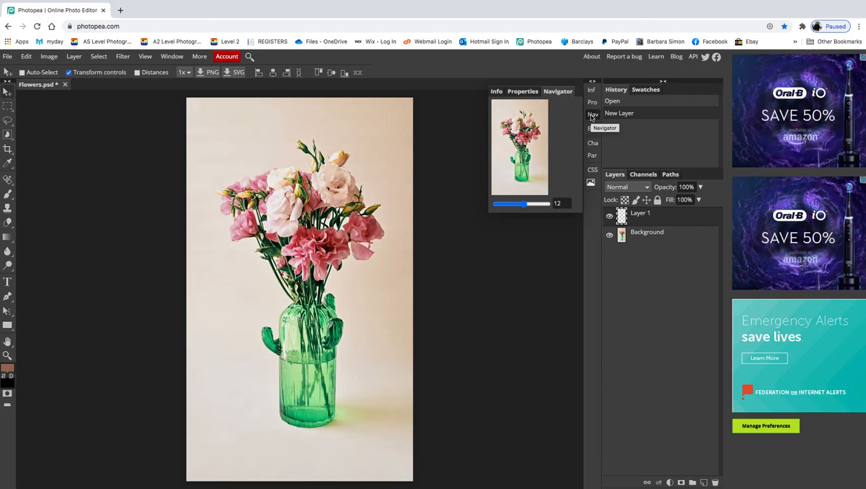
left_click_drag(524, 207, 526, 207)
mouse_move(520, 147)
left_mouse_down()
mouse_move(516, 129)
mouse_move(511, 138)
left_mouse_up()
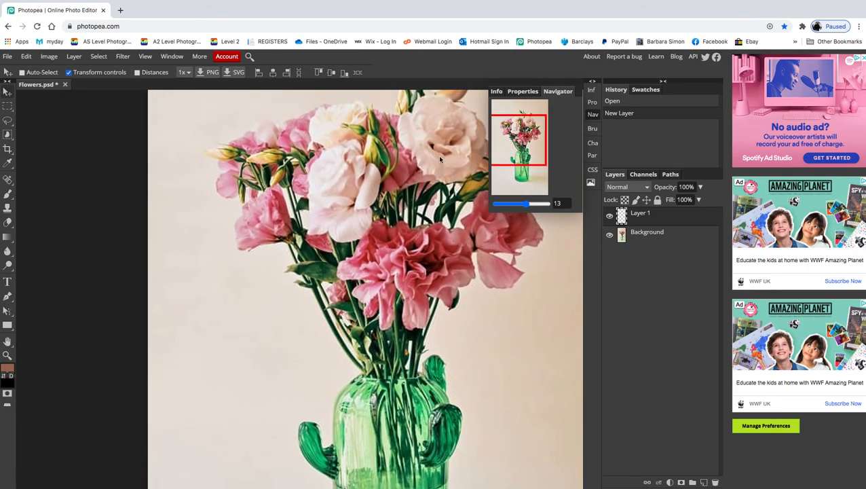
left_click_drag(526, 204, 530, 208)
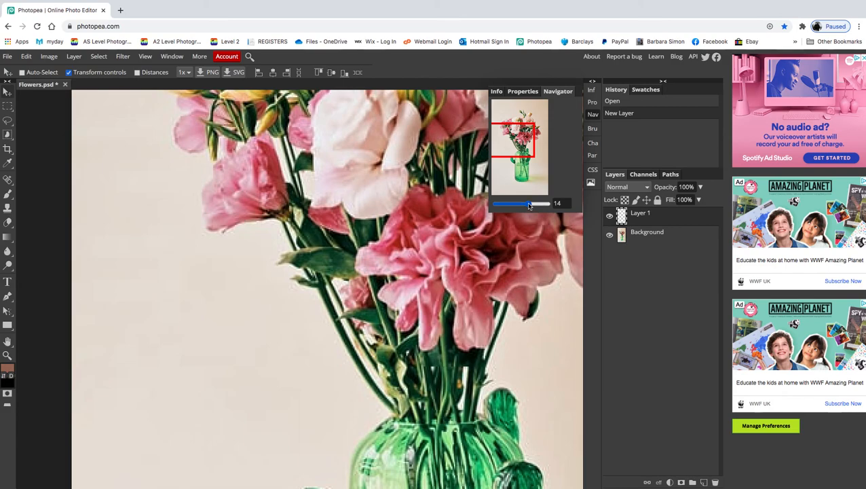
- Choose the Brush Tool and set the brush size to 3 px in the brush settings
left_click(592, 129)
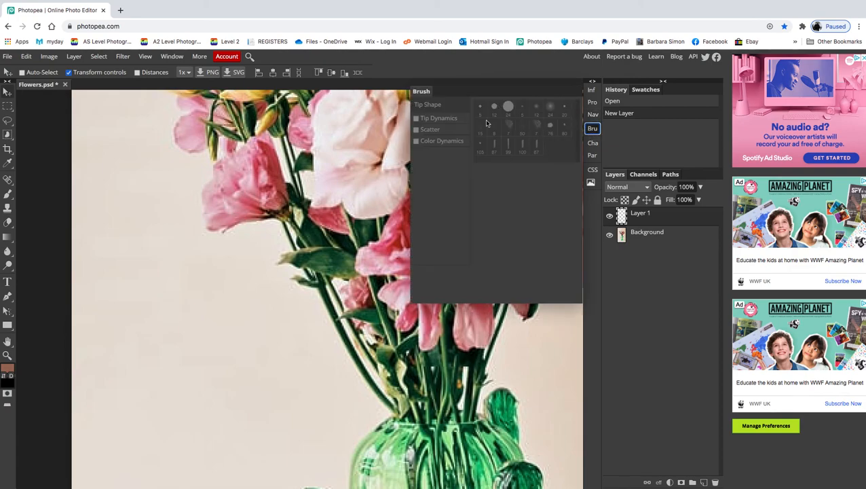
left_click(8, 194)
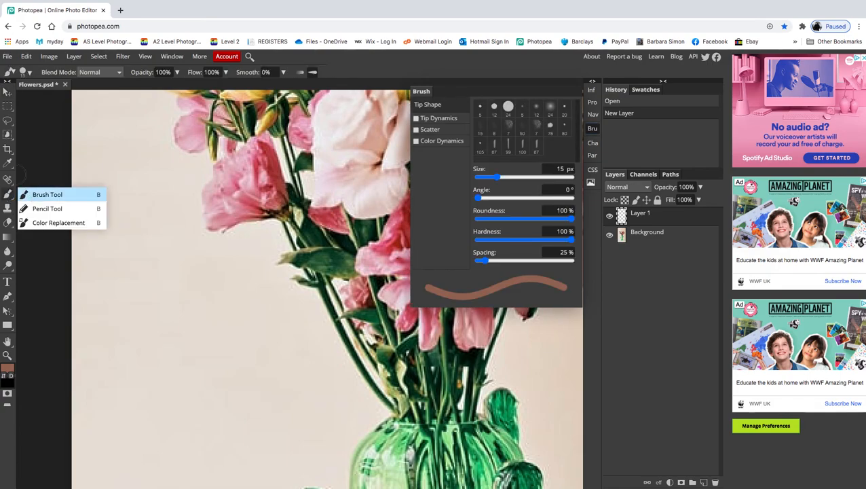
left_click(47, 195)
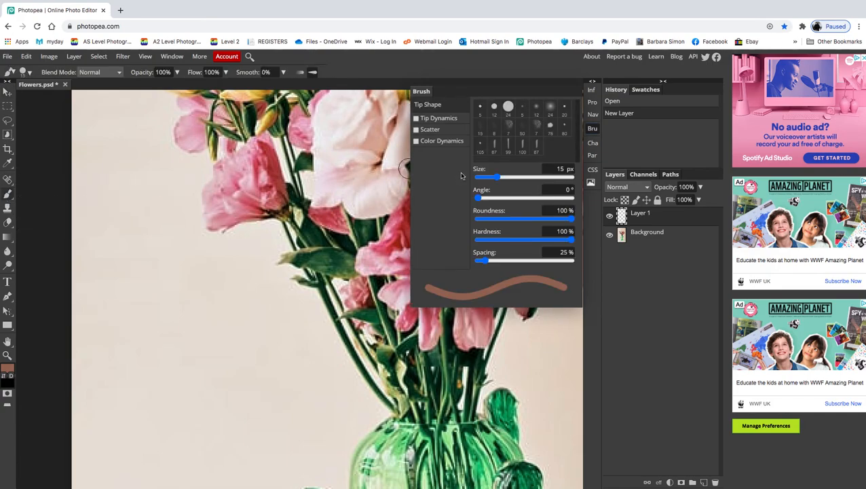
left_click_drag(497, 177, 487, 178)
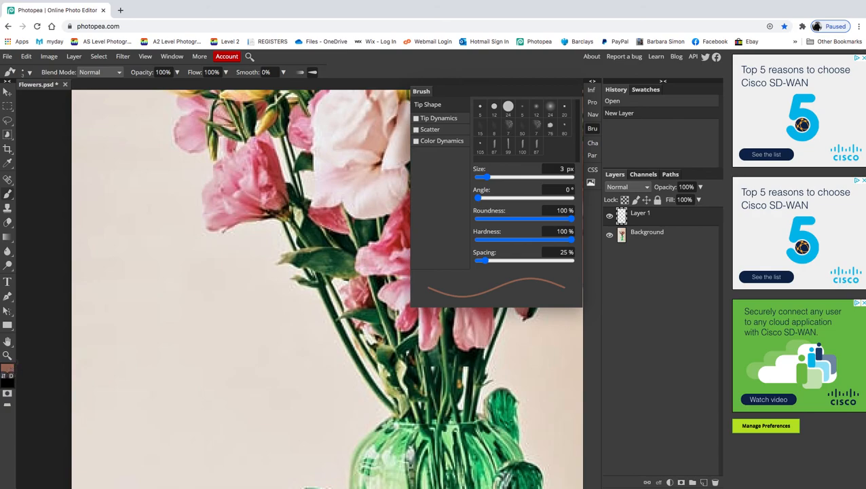
- Set the foreground colour to pale pink f3d2c6 and hide the brush settings
left_click(7, 372)
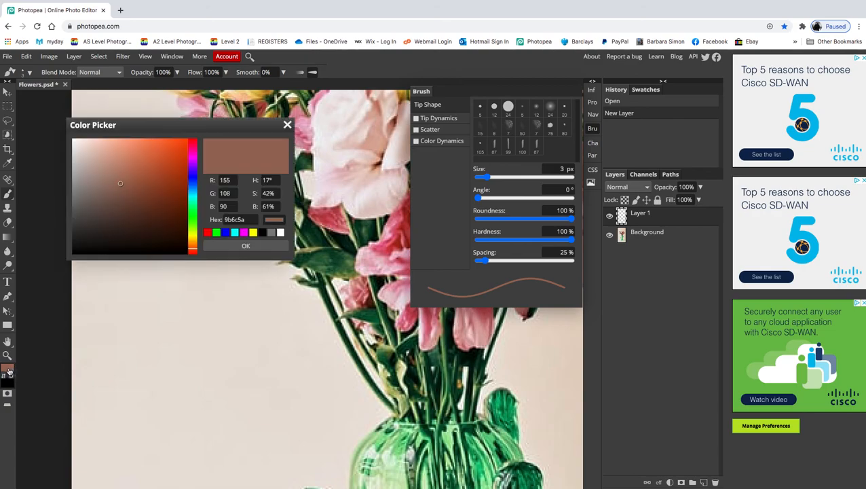
mouse_move(119, 183)
left_mouse_down()
mouse_move(82, 148)
mouse_move(93, 146)
left_mouse_up()
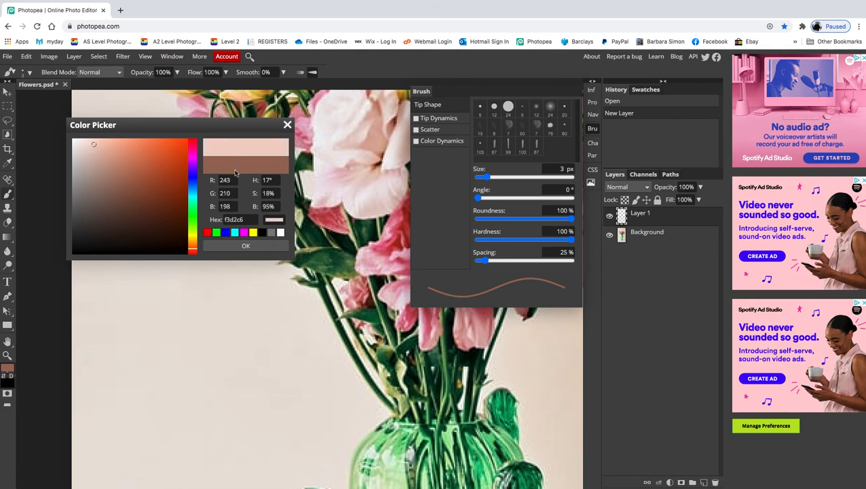
left_click(246, 247)
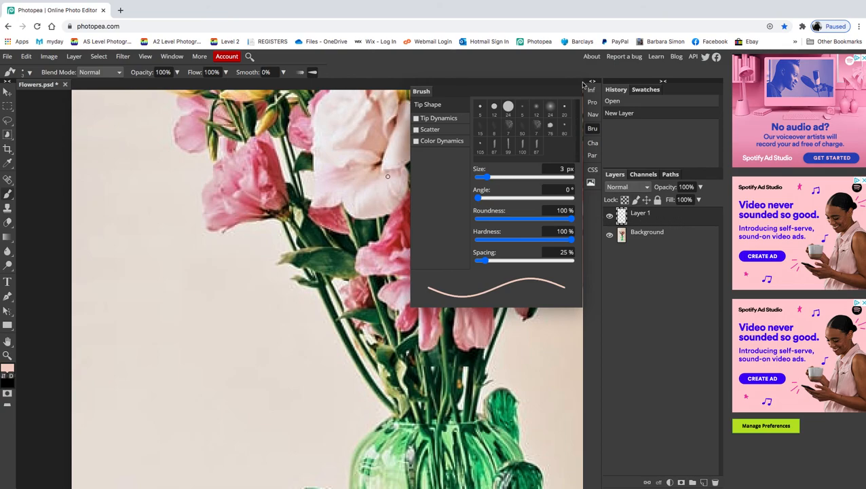
left_click(594, 130)
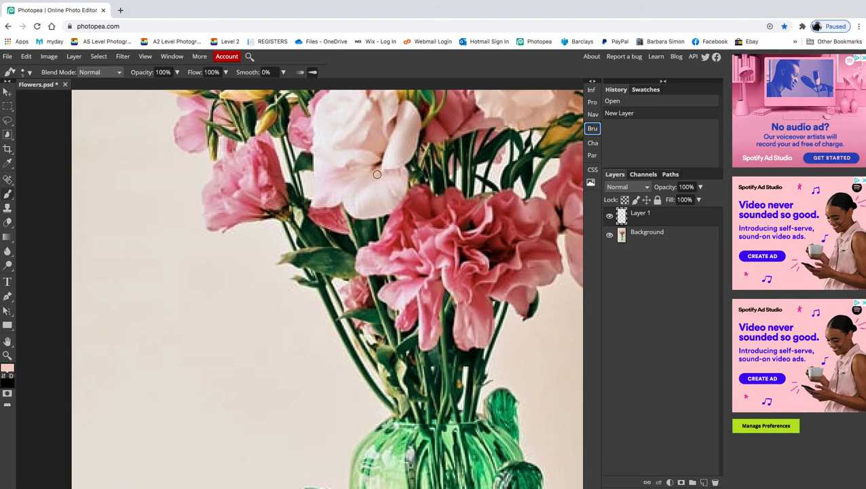
- Paint pale pink over the lower, right-hand and left-hand petals of the large pale bloom on Layer 1
mouse_move(375, 173)
left_mouse_down()
mouse_move(359, 190)
mouse_move(369, 192)
left_mouse_up()
left_click_drag(369, 191, 374, 185)
left_click_drag(375, 184, 380, 175)
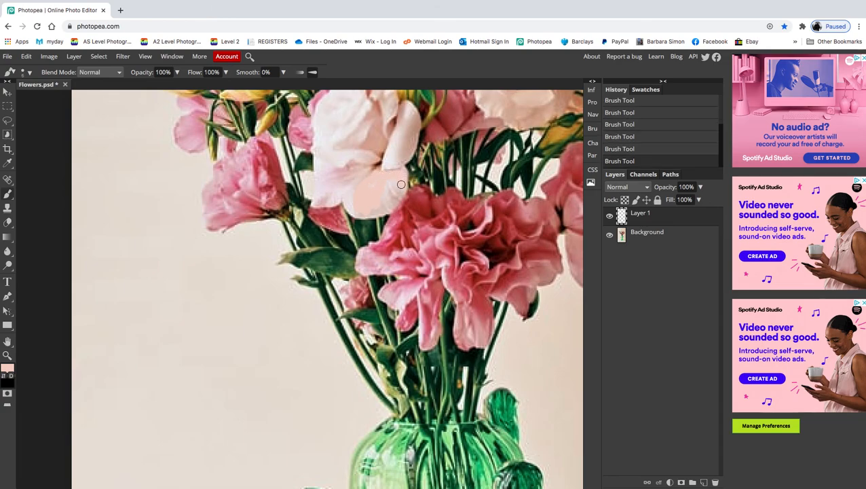
mouse_move(373, 211)
left_mouse_down()
mouse_move(356, 212)
mouse_move(354, 192)
mouse_move(388, 192)
mouse_move(380, 206)
left_mouse_up()
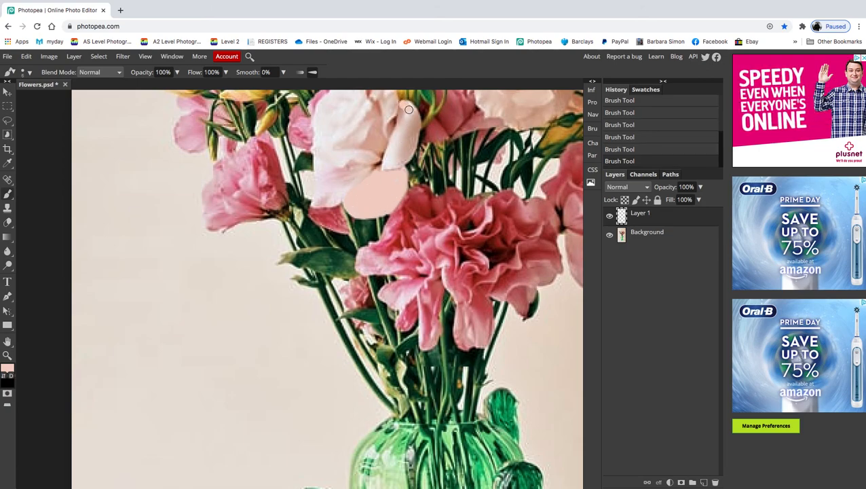
mouse_move(414, 123)
left_mouse_down()
mouse_move(388, 164)
mouse_move(402, 110)
mouse_move(401, 144)
mouse_move(390, 161)
mouse_move(411, 134)
left_mouse_up()
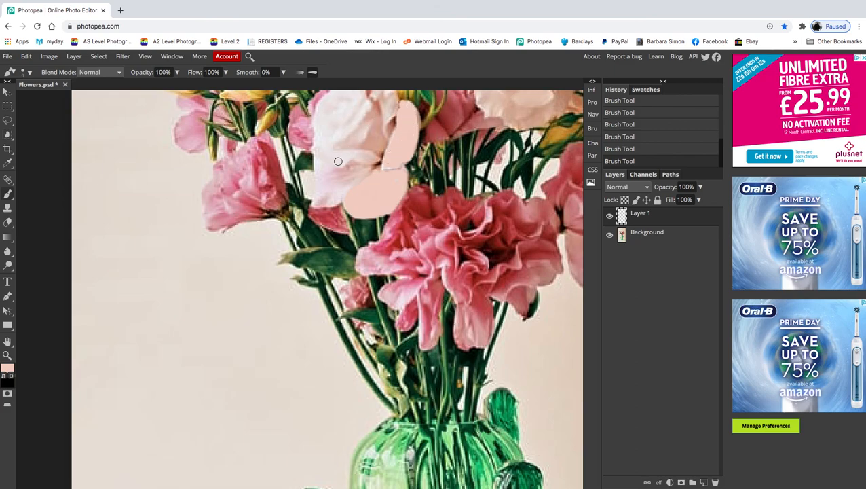
mouse_move(351, 153)
left_mouse_down()
mouse_move(322, 154)
mouse_move(318, 168)
mouse_move(345, 158)
mouse_move(322, 160)
mouse_move(323, 182)
mouse_move(366, 171)
mouse_move(330, 195)
left_mouse_up()
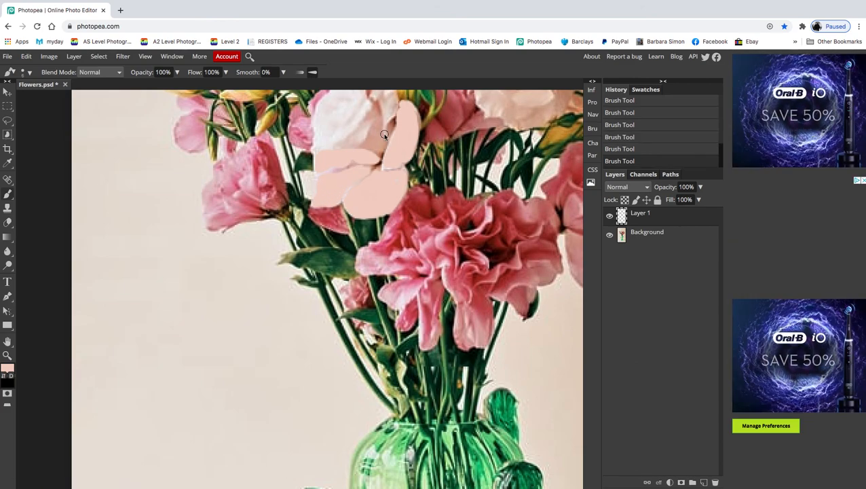
- Fill the upper and inner petals of the pale bloom with pale pink brush strokes, leaving thin gaps between the petals
scroll(383, 137, "up", 3)
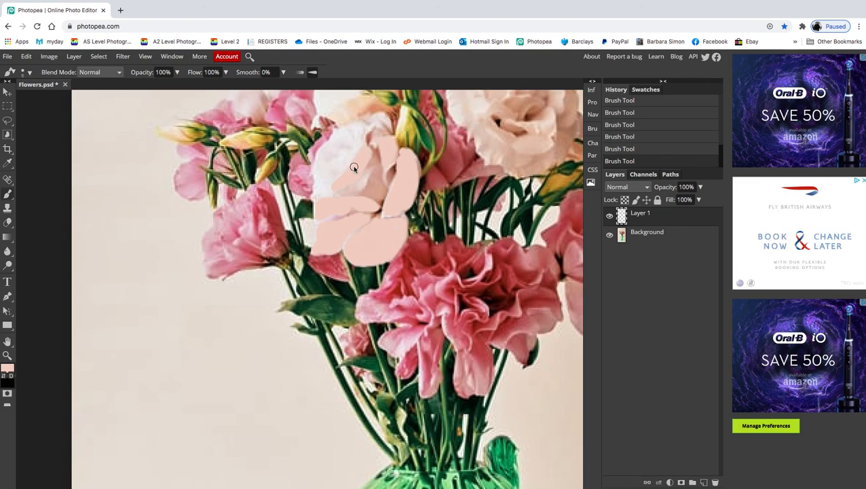
mouse_move(361, 126)
left_mouse_down()
mouse_move(353, 137)
mouse_move(337, 131)
mouse_move(355, 144)
mouse_move(320, 156)
mouse_move(319, 169)
mouse_move(344, 148)
mouse_move(319, 184)
left_mouse_up()
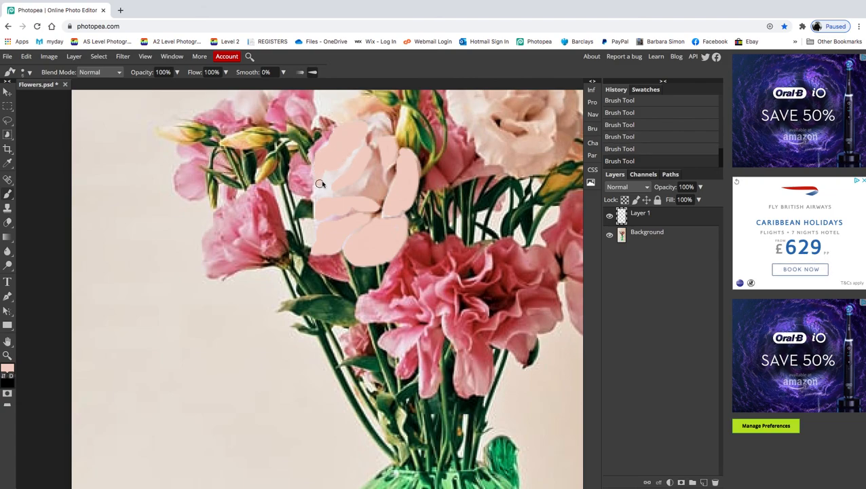
mouse_move(378, 118)
left_mouse_down()
mouse_move(385, 127)
mouse_move(377, 119)
left_mouse_up()
left_click_drag(317, 192, 319, 194)
mouse_move(374, 178)
left_mouse_down()
mouse_move(358, 193)
mouse_move(375, 193)
mouse_move(378, 170)
mouse_move(355, 180)
mouse_move(361, 188)
left_mouse_up()
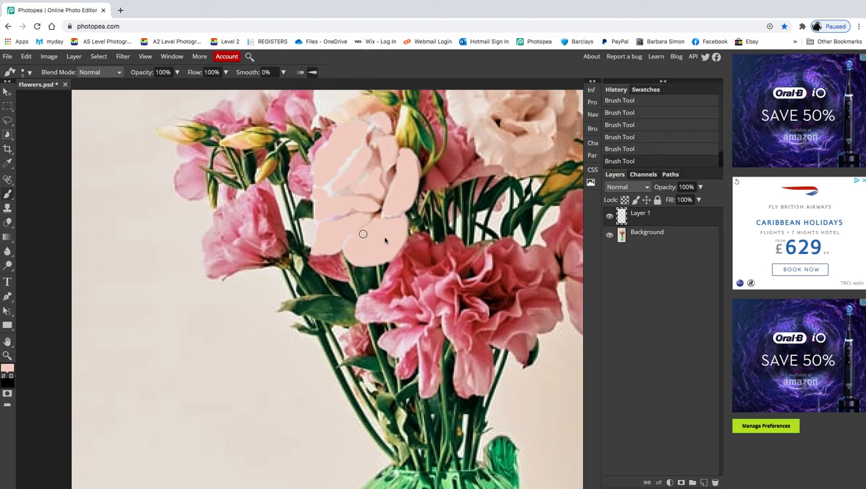
- Check the painted petals on their own by hiding the Background layer, and show it again
left_click(609, 236)
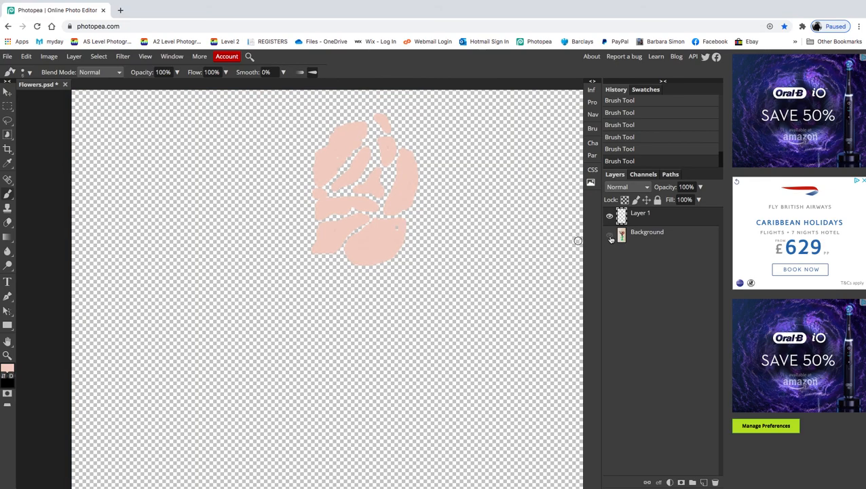
left_click(610, 236)
left_click(609, 237)
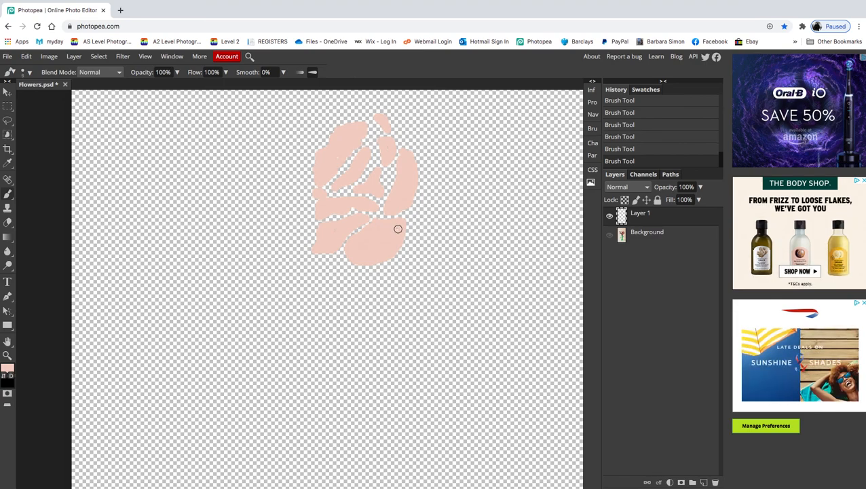
left_click(610, 236)
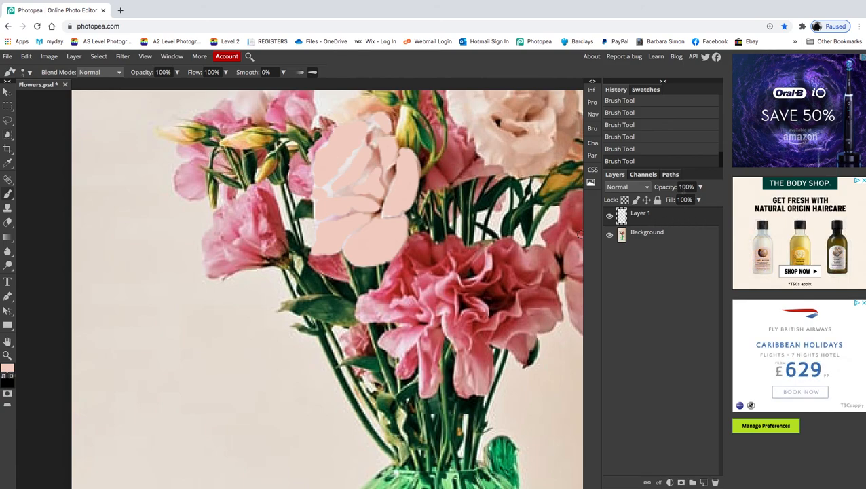
- Compare the painting with the photo by lowering Layer 1's opacity to 0%, restoring it to 100%, and briefly hiding the layer
left_click(700, 186)
mouse_move(703, 200)
left_mouse_down()
mouse_move(650, 202)
mouse_move(668, 203)
mouse_move(659, 203)
left_mouse_up()
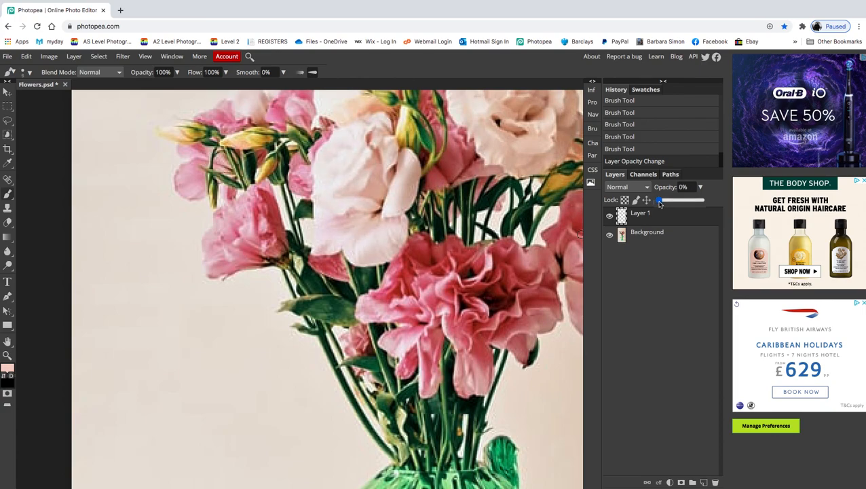
left_click_drag(662, 202, 703, 203)
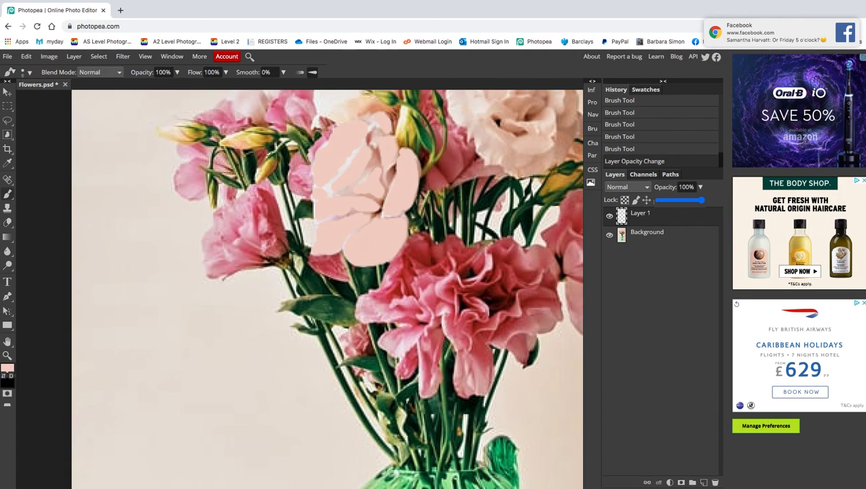
left_click(610, 217)
left_click(610, 216)
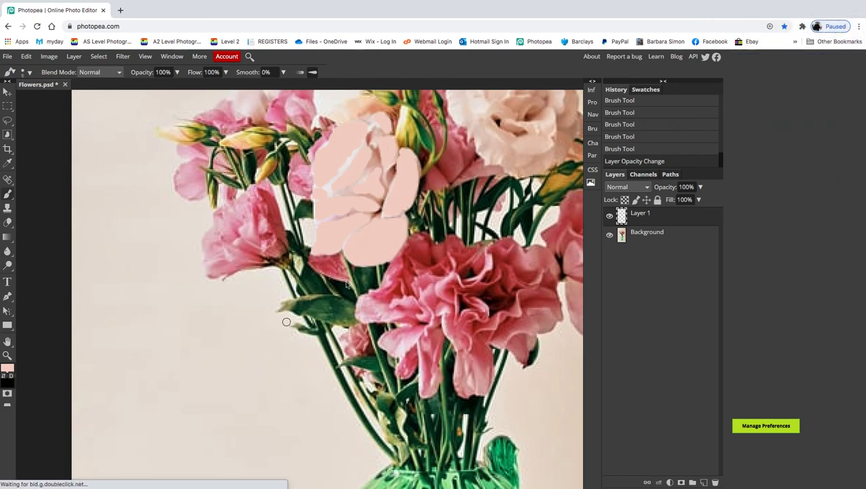
- Set the foreground colour to orange-pink ef9574 and dab it at the centre of the painted bloom where the petals meet
left_click(7, 369)
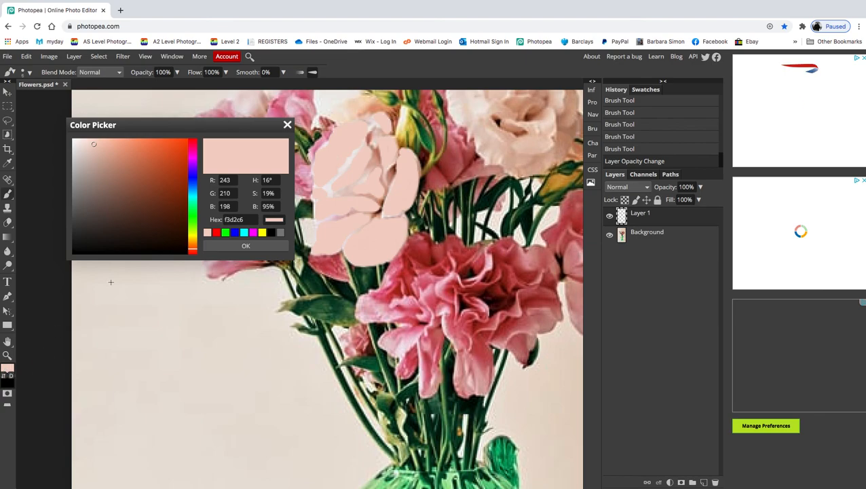
left_click_drag(95, 142, 130, 144)
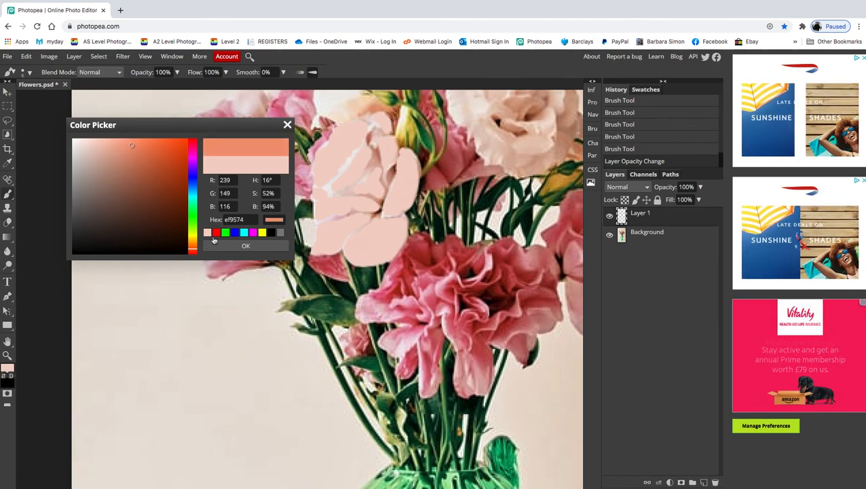
left_click(245, 245)
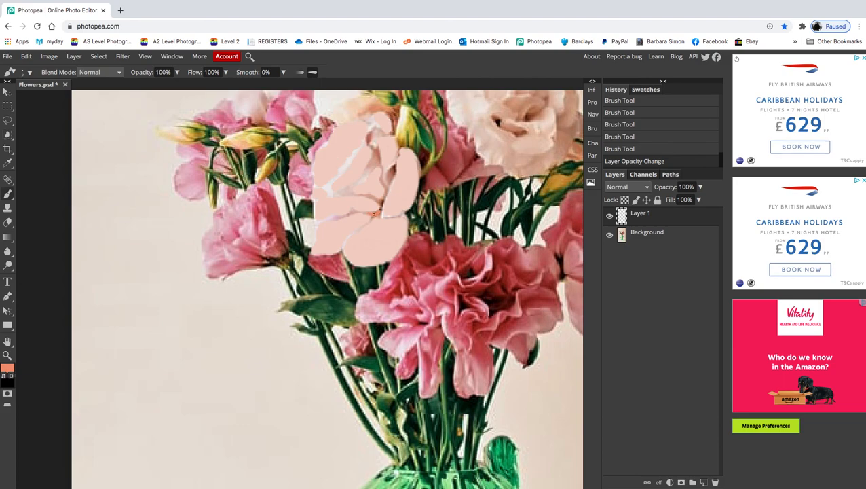
left_click(375, 214)
- Set the foreground colour to darker orange d97955 and paint the creases between the petals at the bloom's centre
left_click(8, 371)
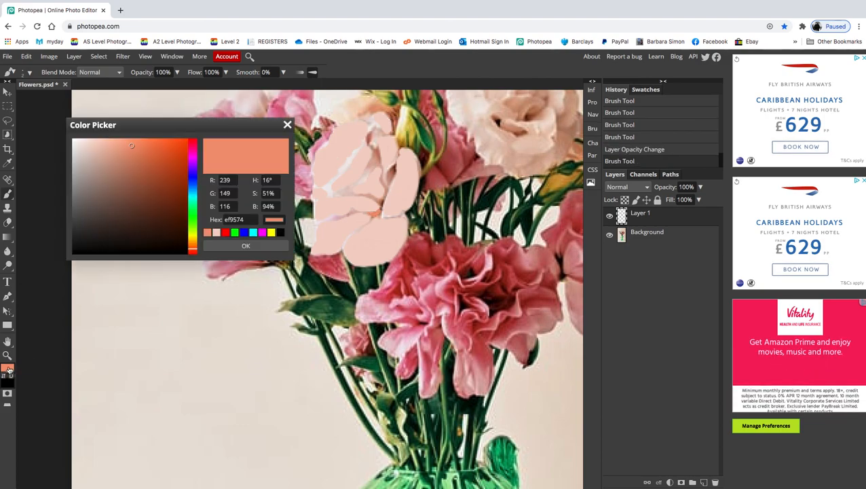
left_click_drag(135, 148, 142, 158)
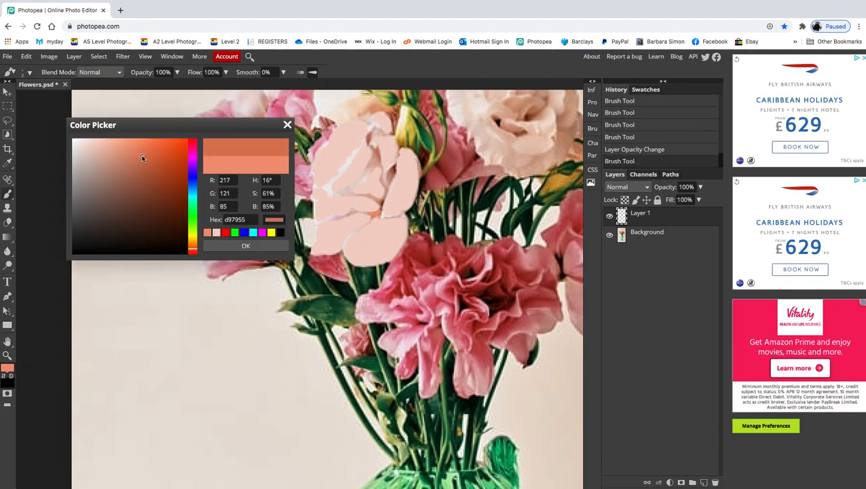
left_click(243, 245)
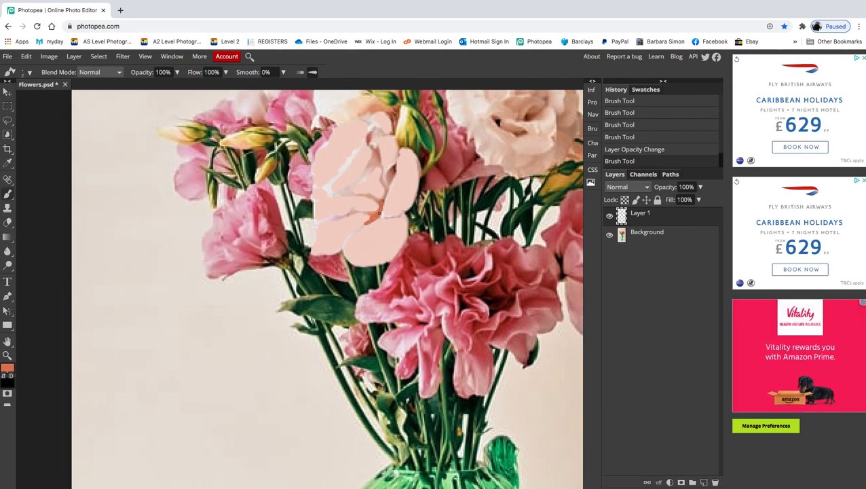
left_click_drag(359, 196, 382, 199)
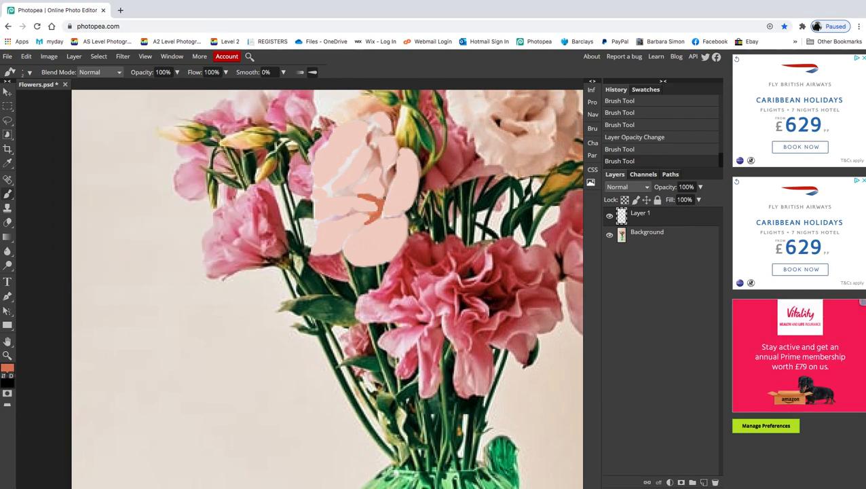
left_click(383, 181)
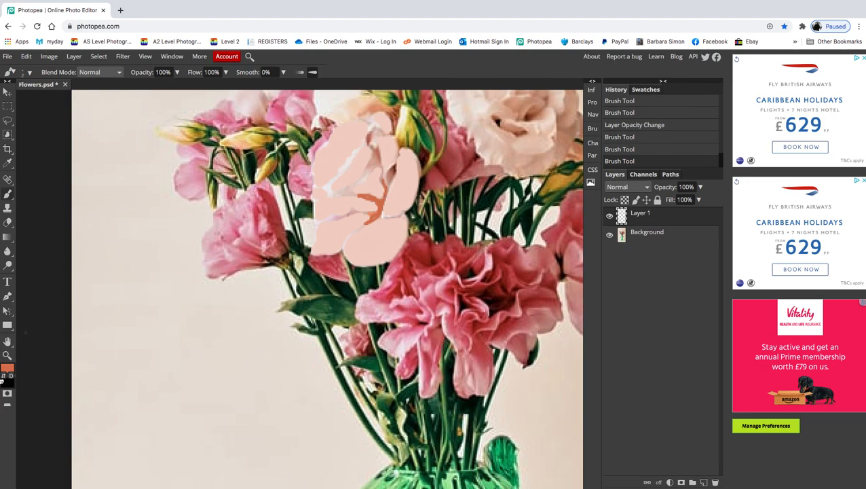
- Set the foreground colour to dark red-brown 9a3d1b and paint a shadow beside the inner edge of the right-hand petal
left_click(10, 369)
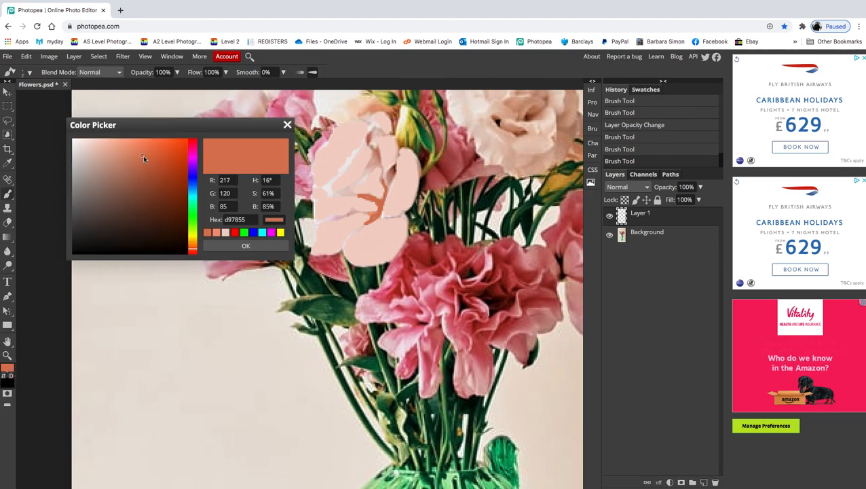
left_click_drag(145, 157, 167, 185)
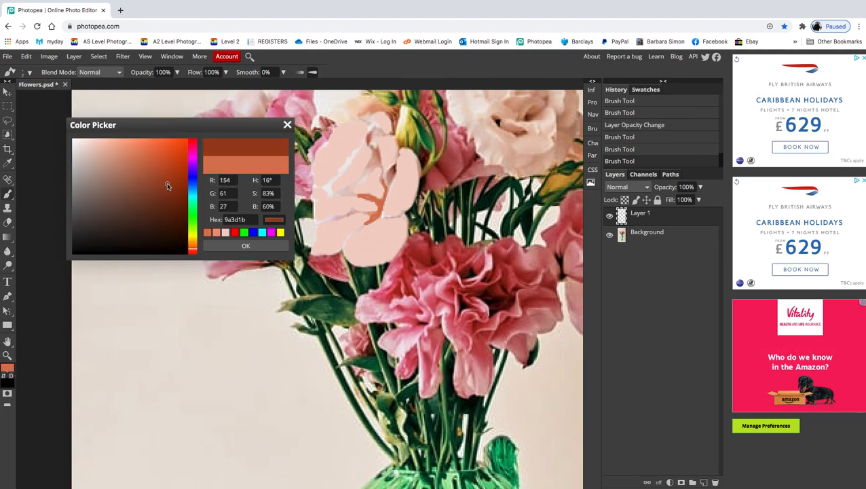
left_click(224, 246)
left_click(391, 170)
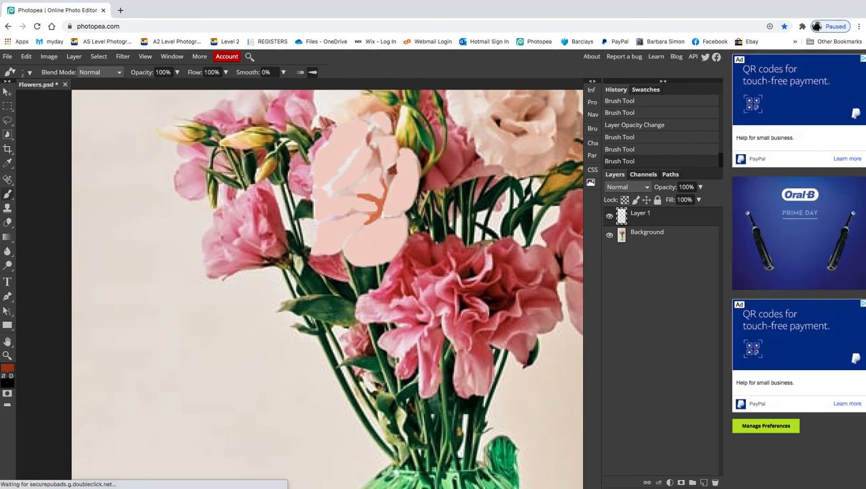
left_click_drag(394, 168, 392, 178)
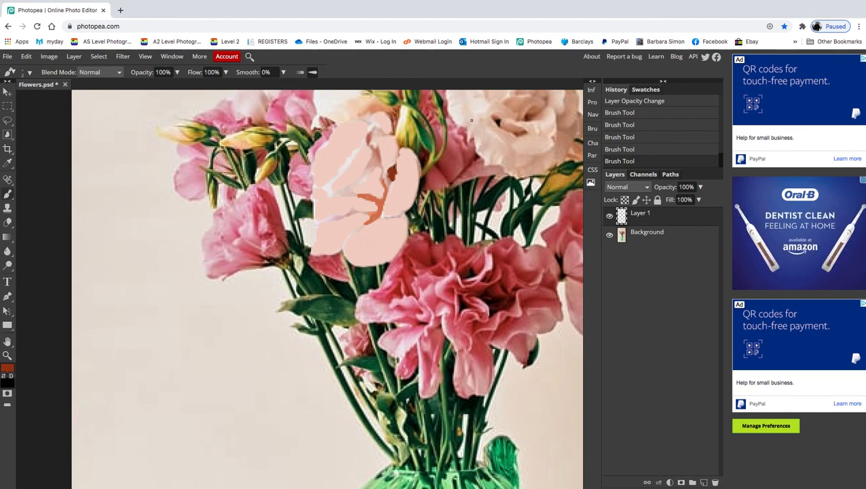
- Zoom out to the whole image at 12% with the Navigator, and look over the available brush tips and settings
left_click(594, 114)
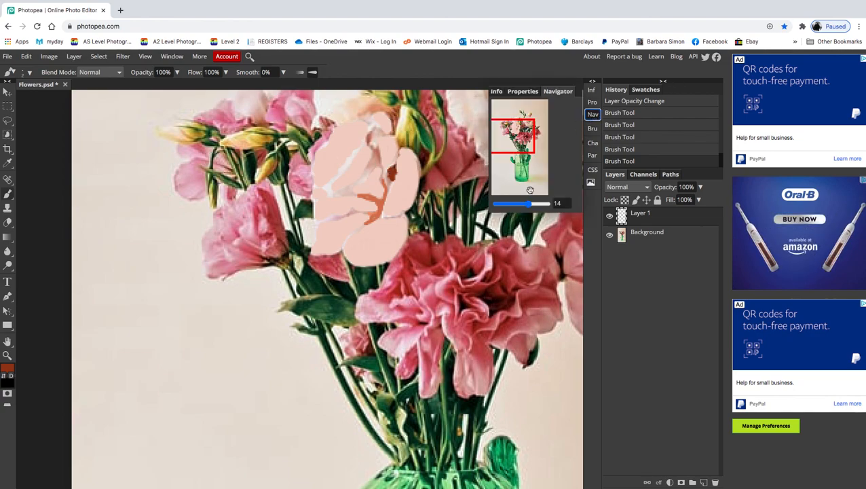
left_click_drag(528, 206, 524, 205)
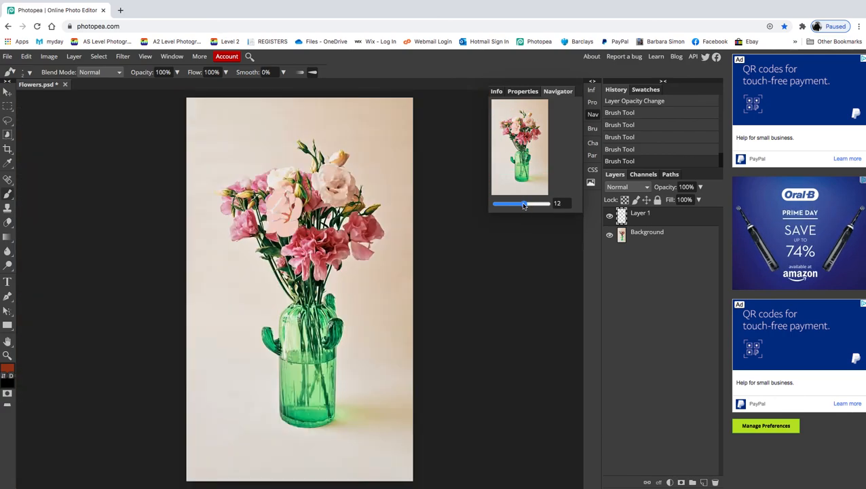
left_click(593, 114)
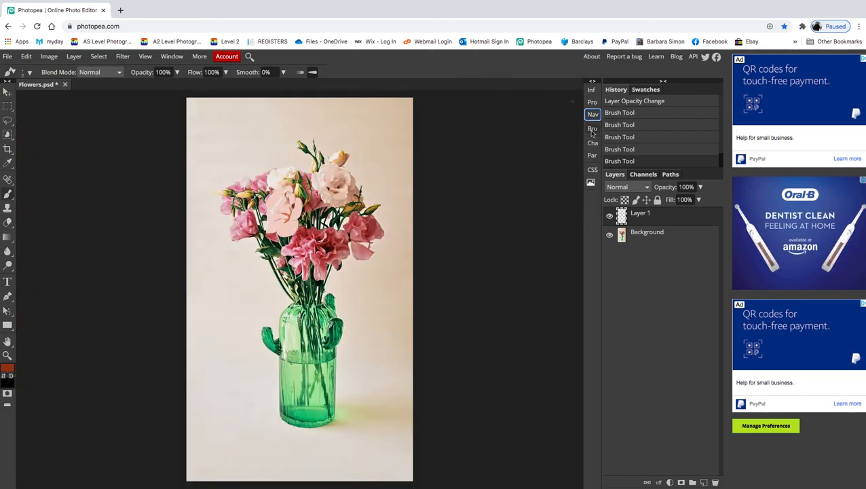
left_click(592, 129)
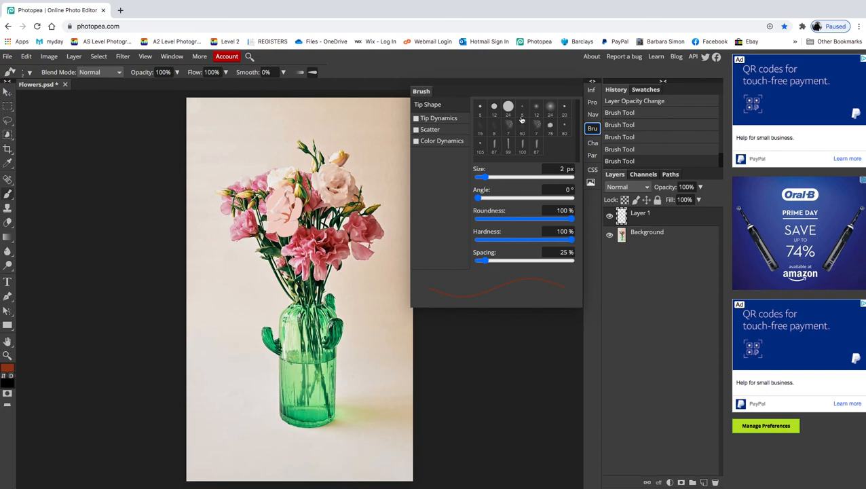
left_click(593, 129)
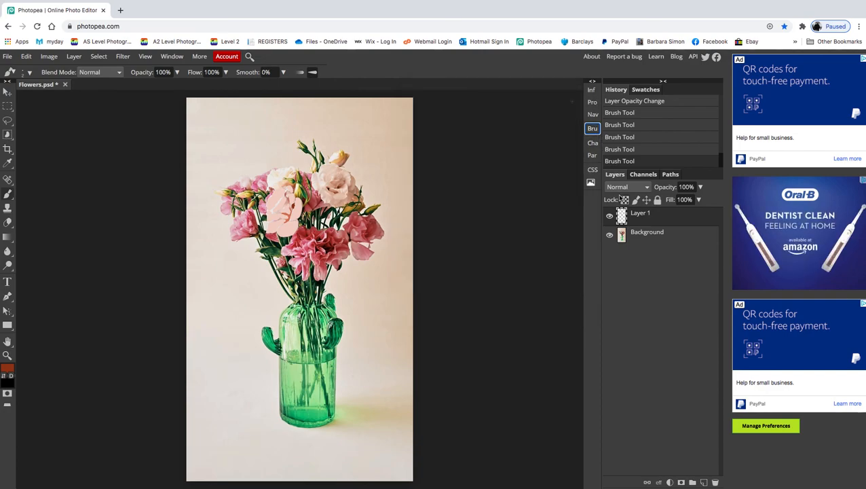
- Toggle the Background layer's visibility several times to check the painted flower alone, leaving the photo shown
left_click(609, 235)
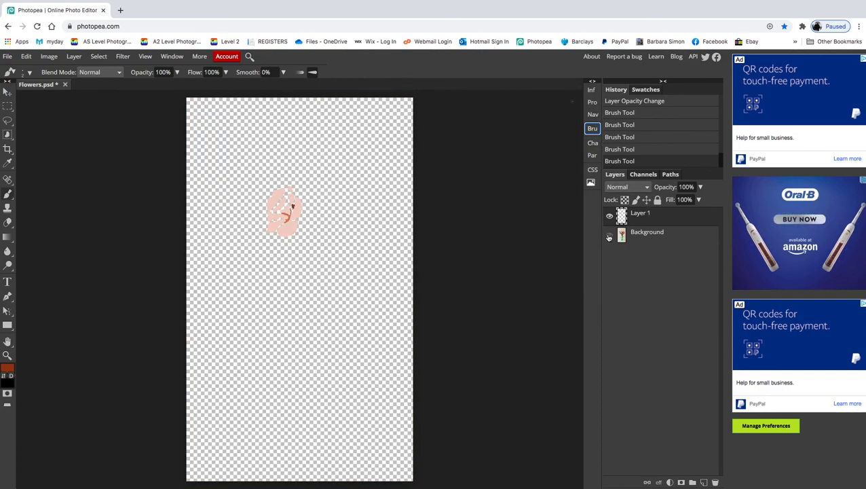
left_click(609, 235)
left_click(609, 235)
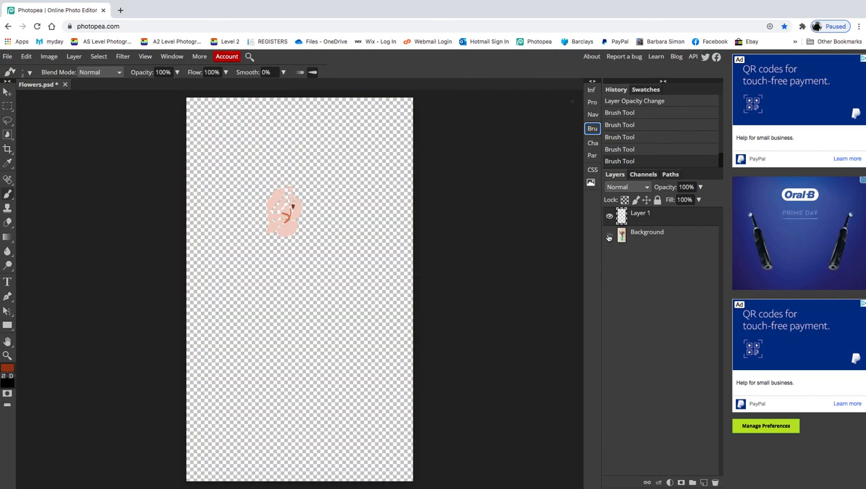
left_click(609, 235)
left_click(609, 235)
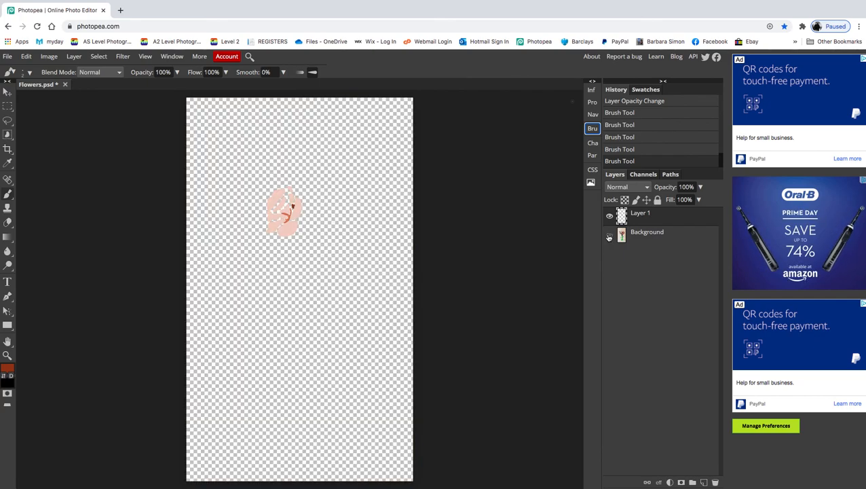
left_click(609, 235)
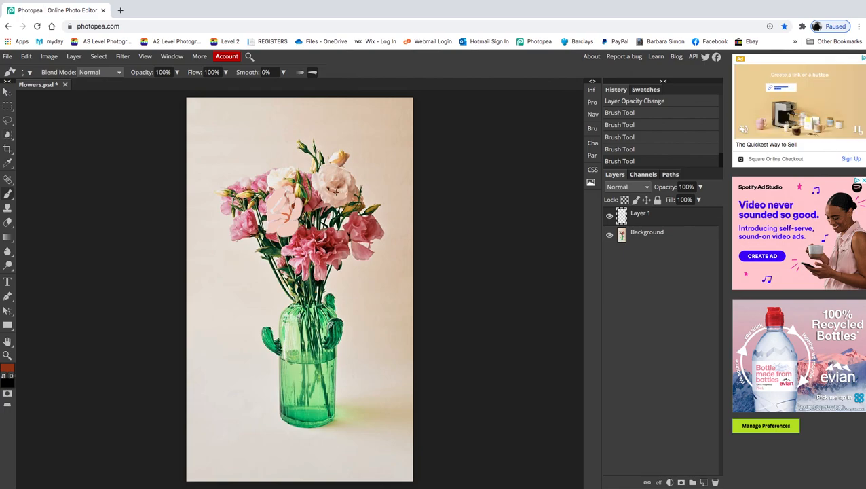
- Save the painted image as a layered PSD named Flowers in the Desktop folder
left_click(10, 58)
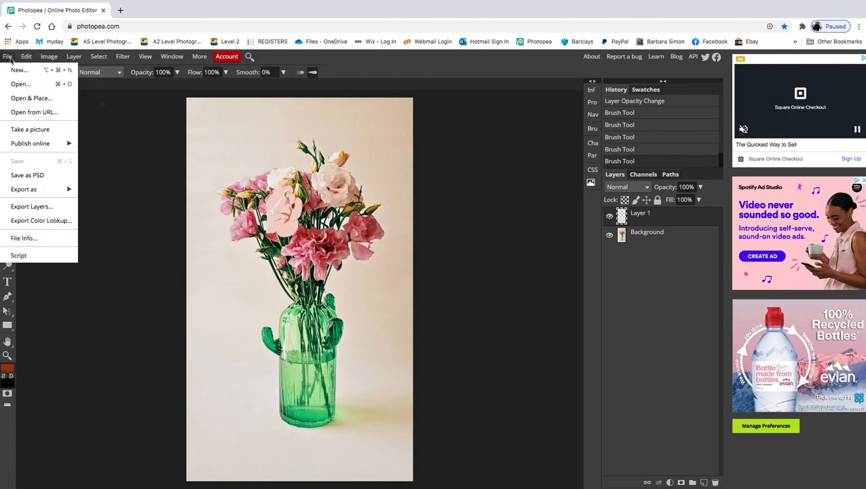
mouse_move(45, 189)
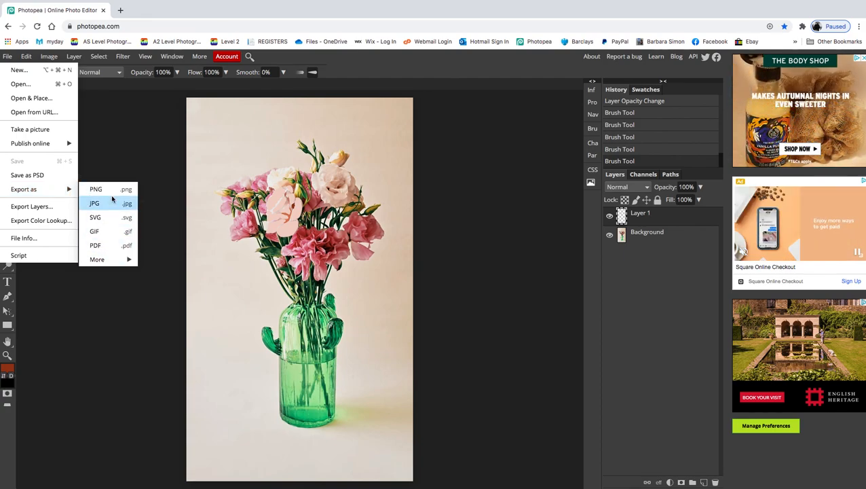
left_click(40, 177)
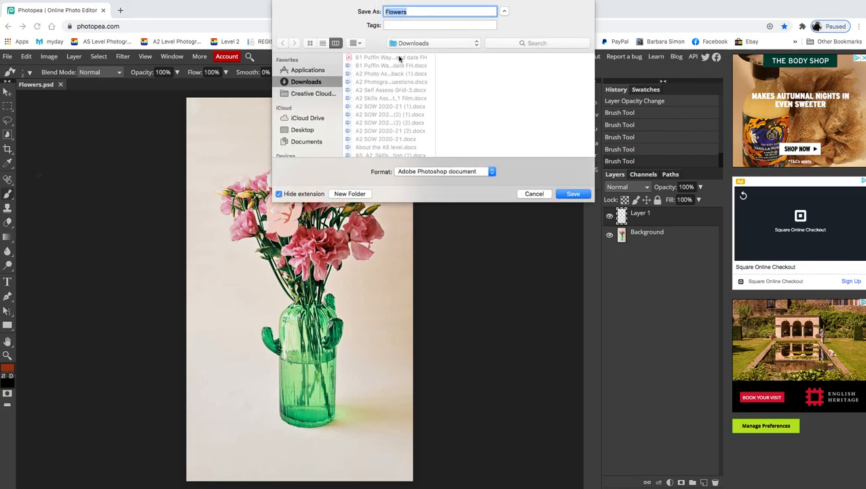
left_click(301, 130)
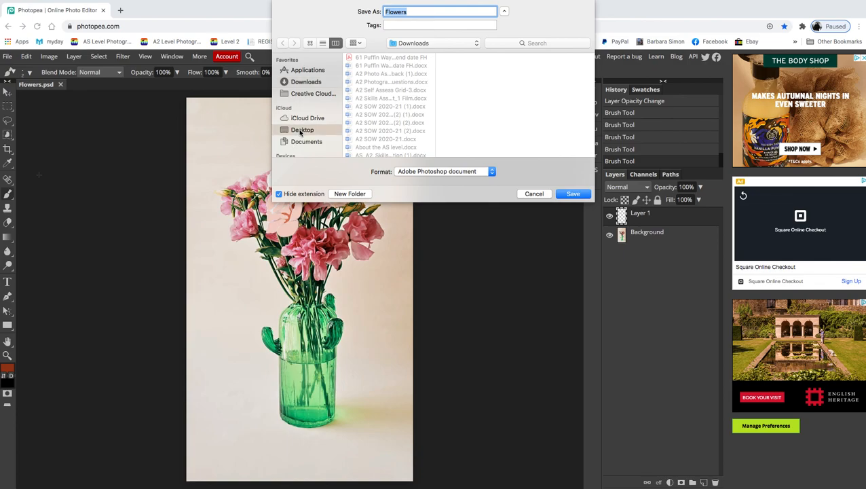
left_click(572, 194)
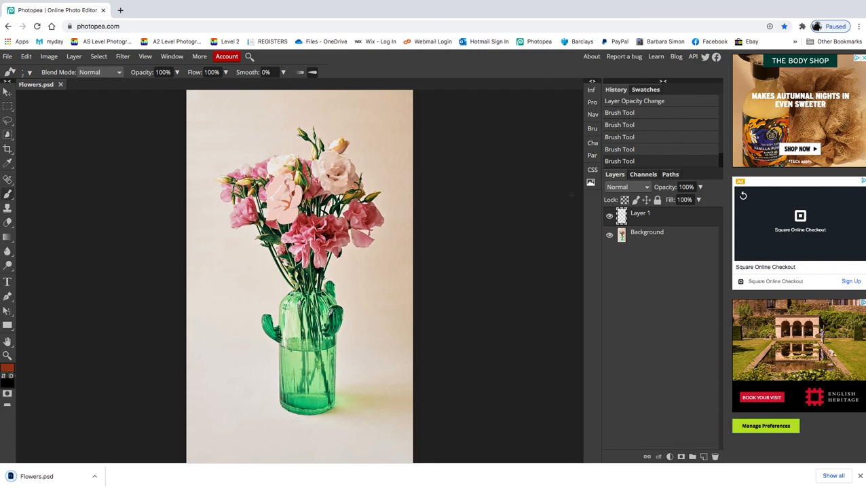
- Take the browser out of full screen and minimise it to locate Flowers.psd on the desktop, then restore the Photopea window
mouse_move(33, 1)
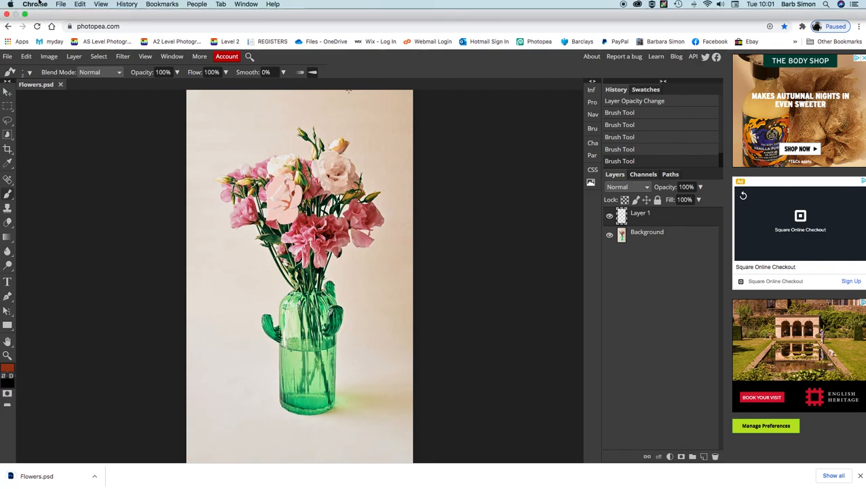
left_click(25, 14)
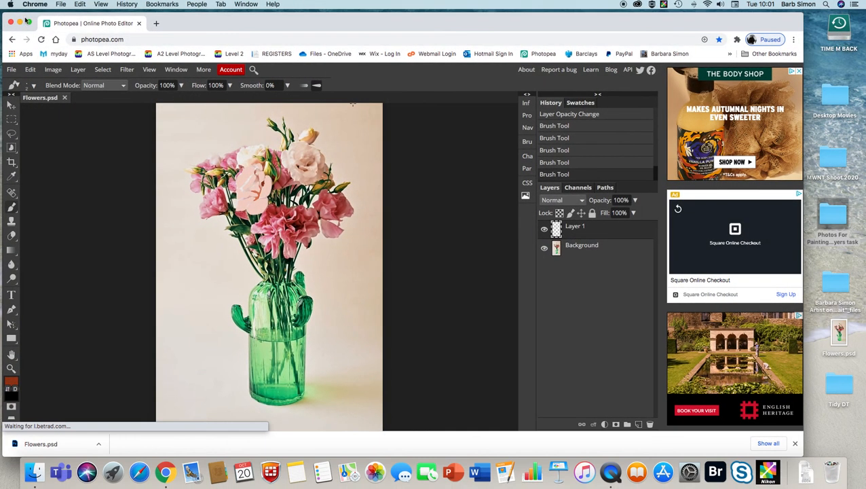
left_click(21, 29)
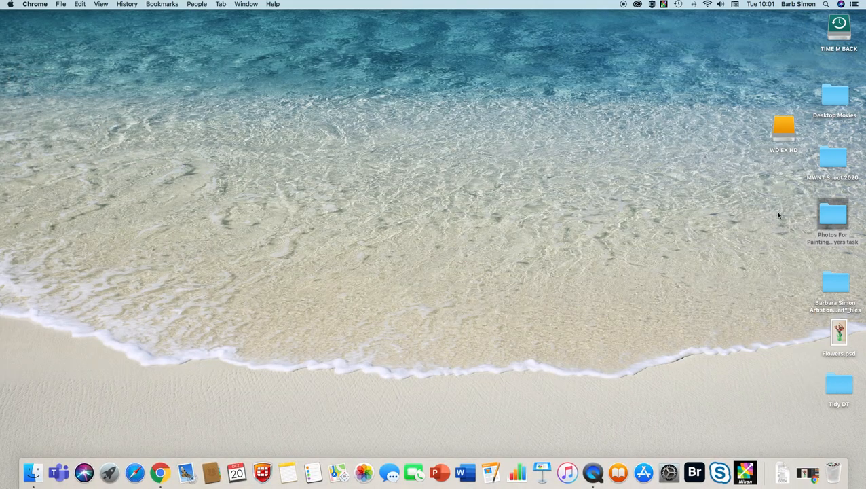
left_click_drag(840, 334, 757, 315)
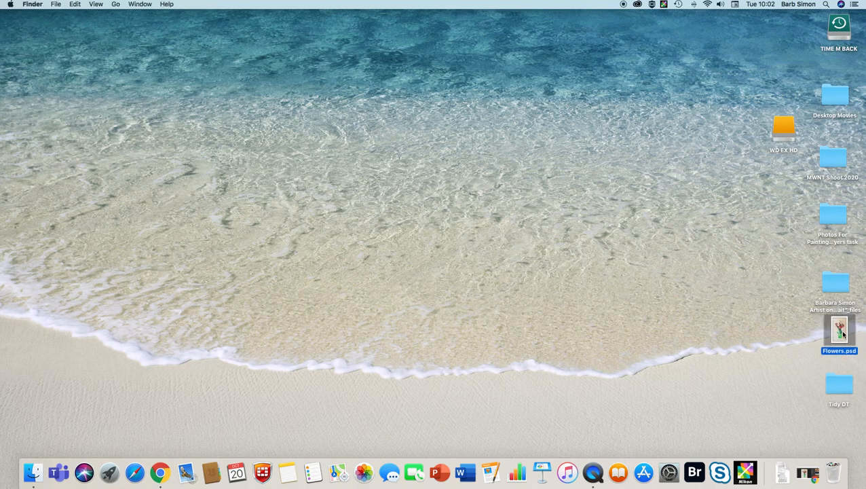
left_click(807, 473)
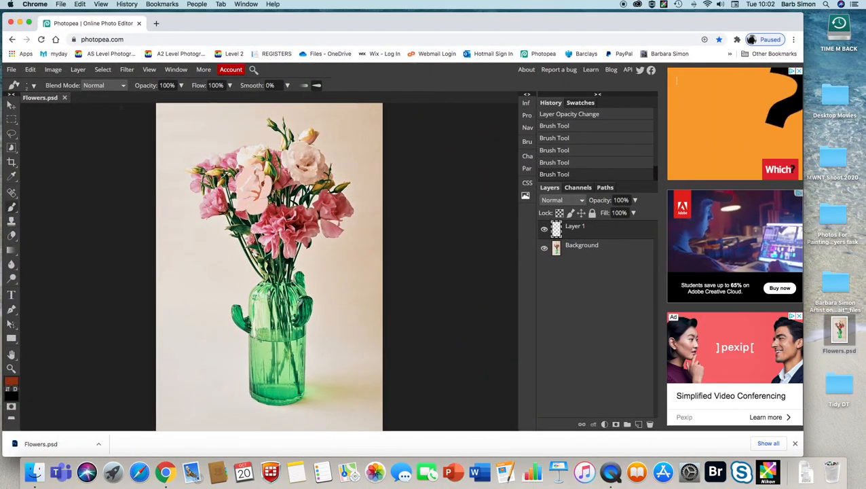
- Close the current Flowers document and reopen the saved Flowers.psd from the Desktop folder
left_click(65, 98)
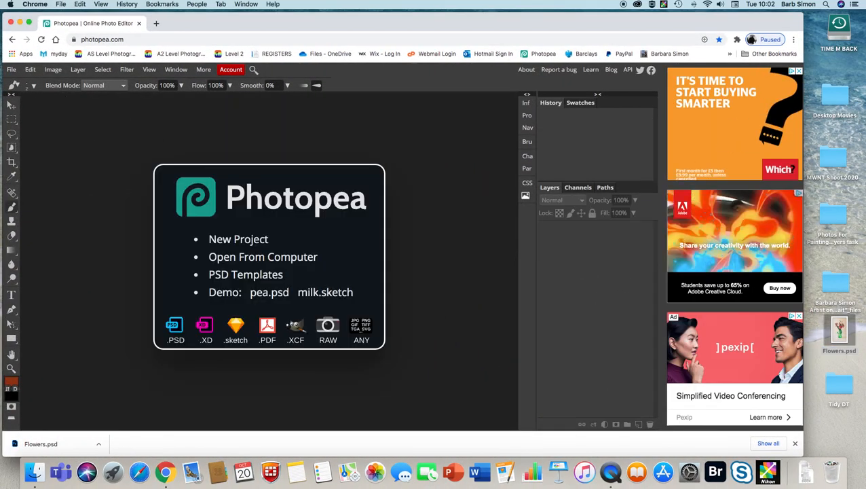
left_click(281, 262)
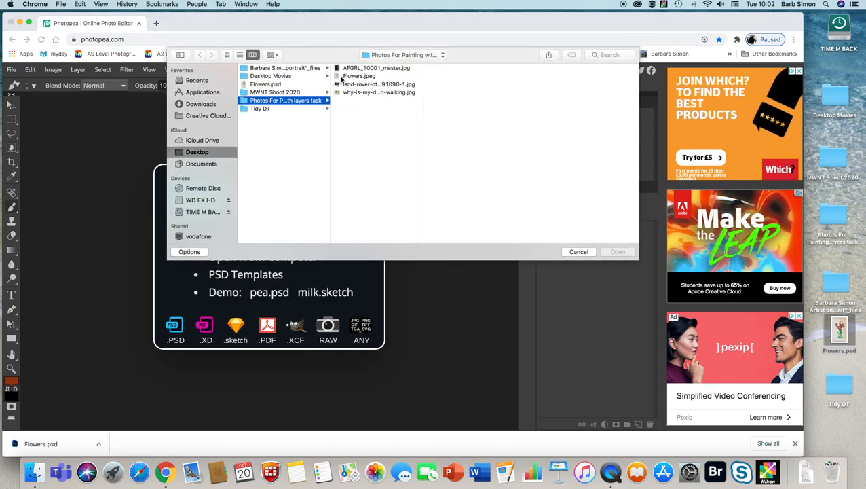
left_click(345, 76)
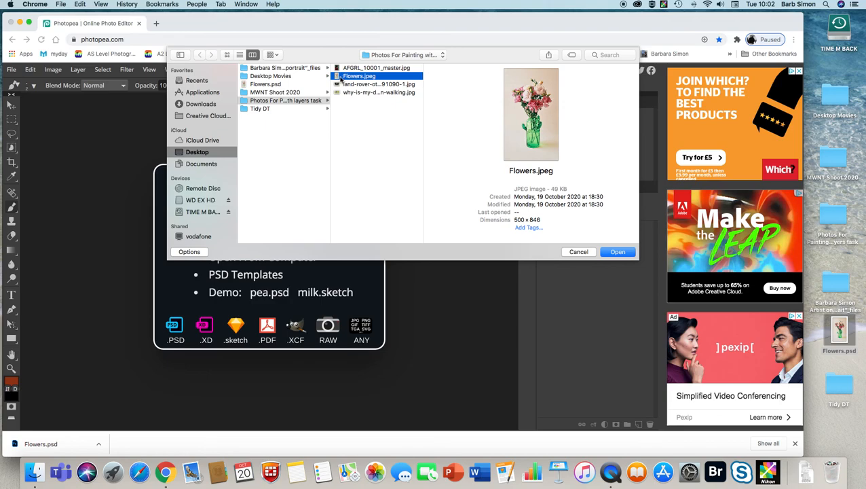
left_click(266, 84)
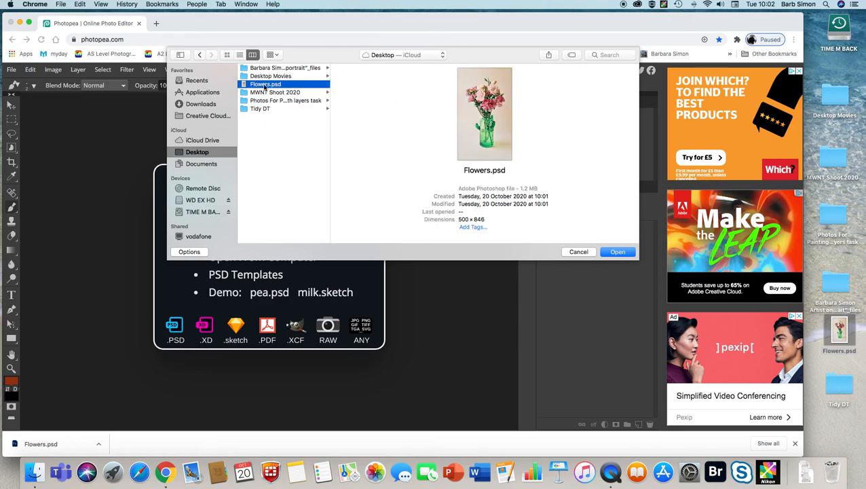
left_click(618, 252)
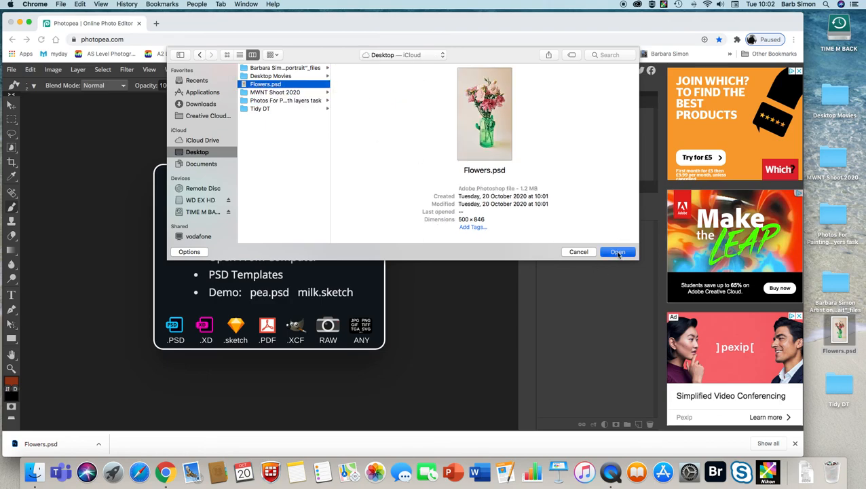